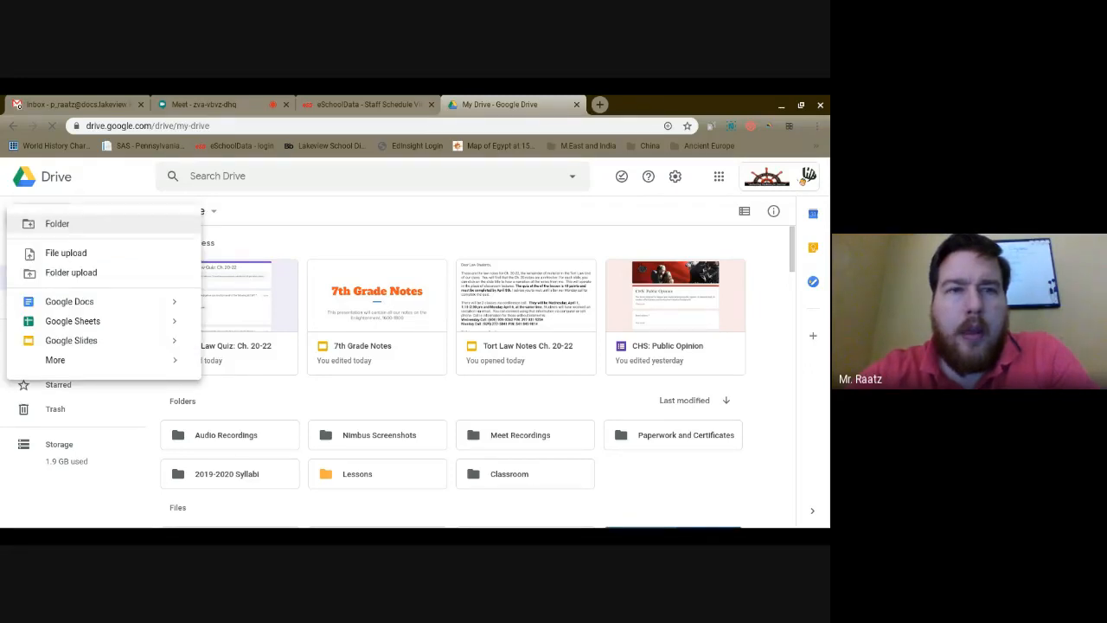
# Create a new blank Google Form from Drive's New > More menu
pyautogui.click(177, 362)
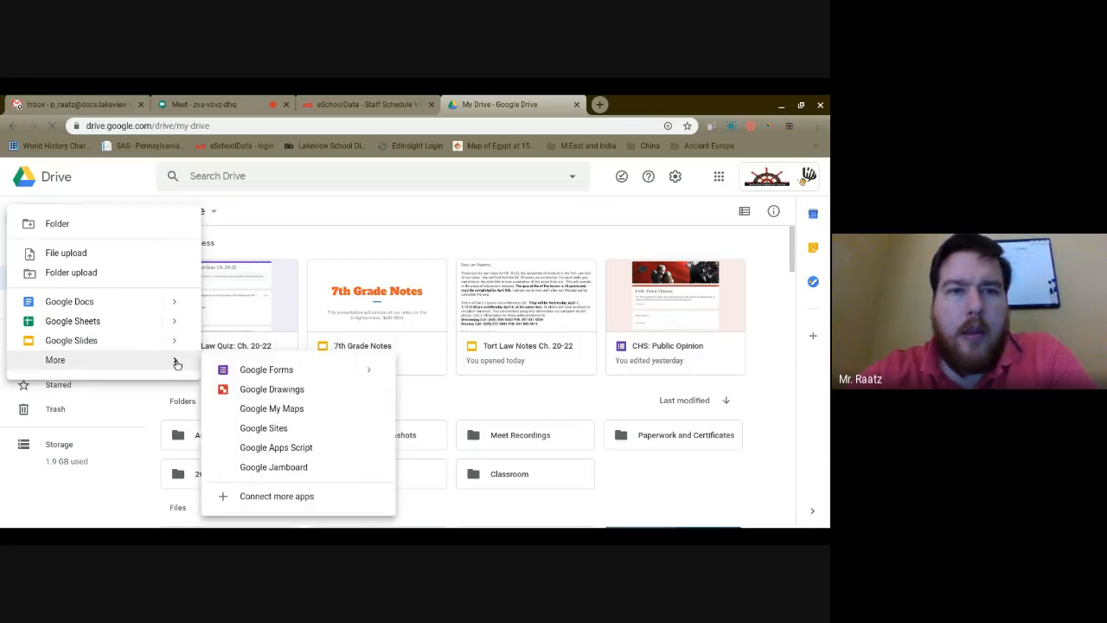
pyautogui.click(273, 373)
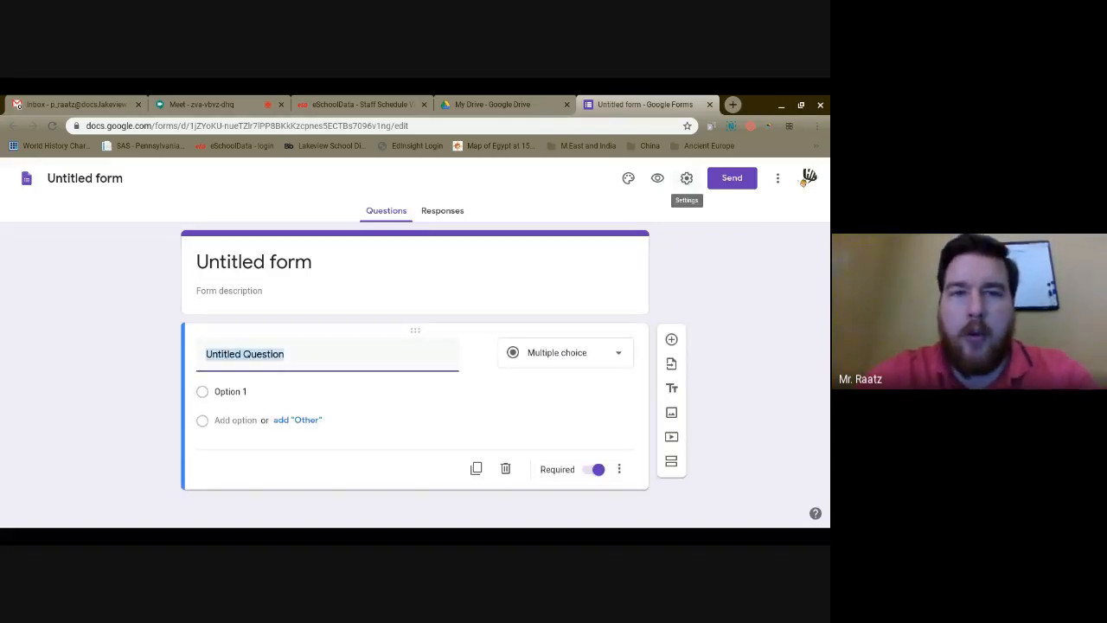
# Make the form a quiz that releases grades after manual review and hides correct answers
pyautogui.click(687, 179)
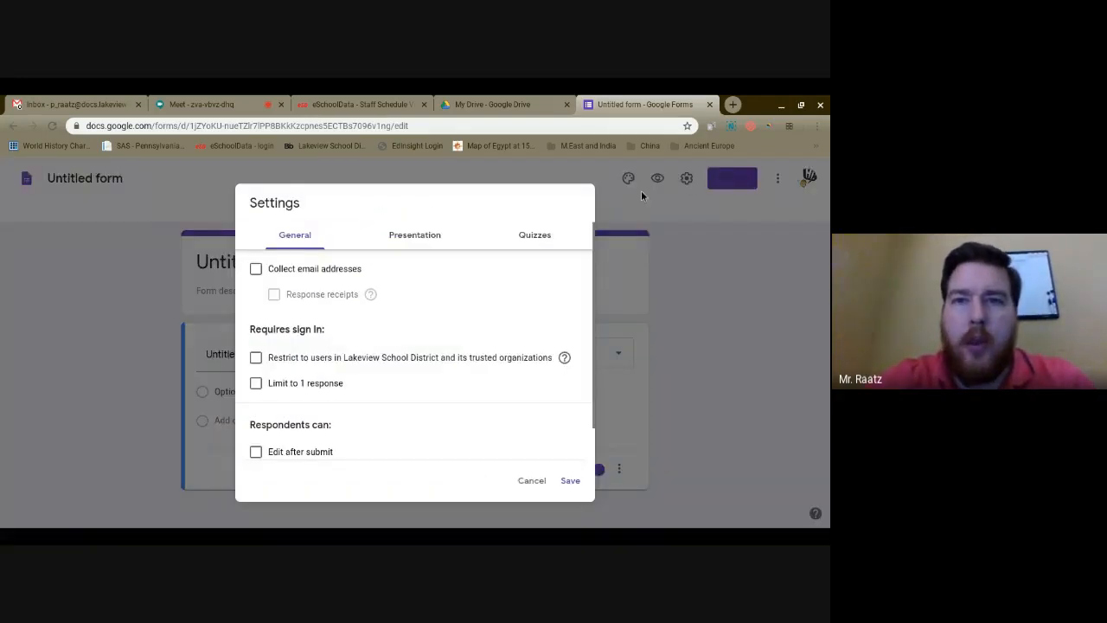
pyautogui.click(532, 239)
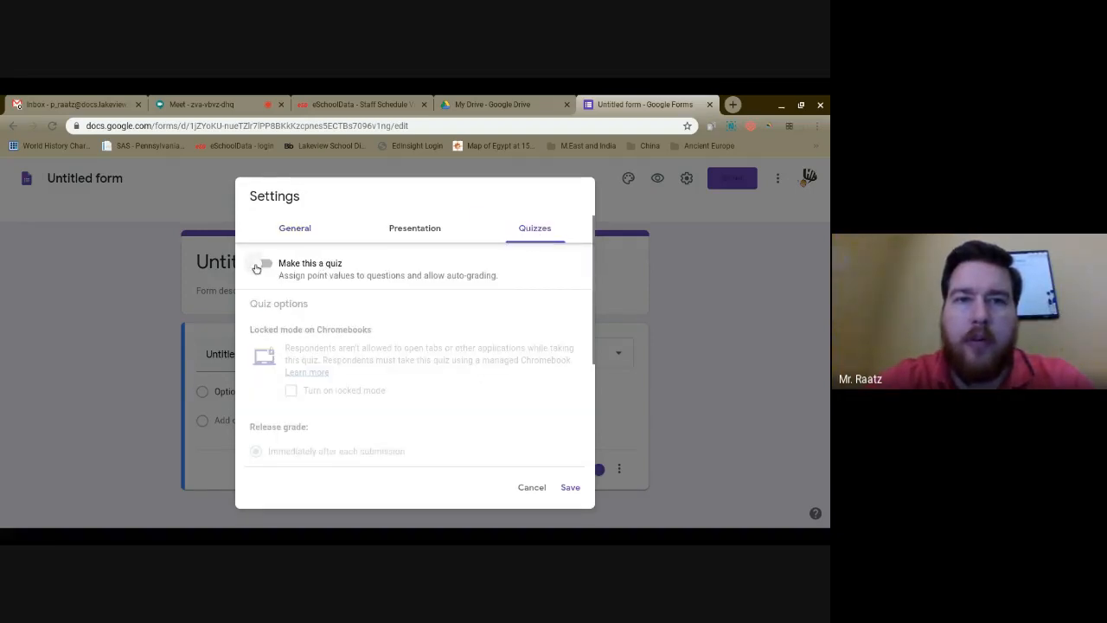
pyautogui.click(257, 266)
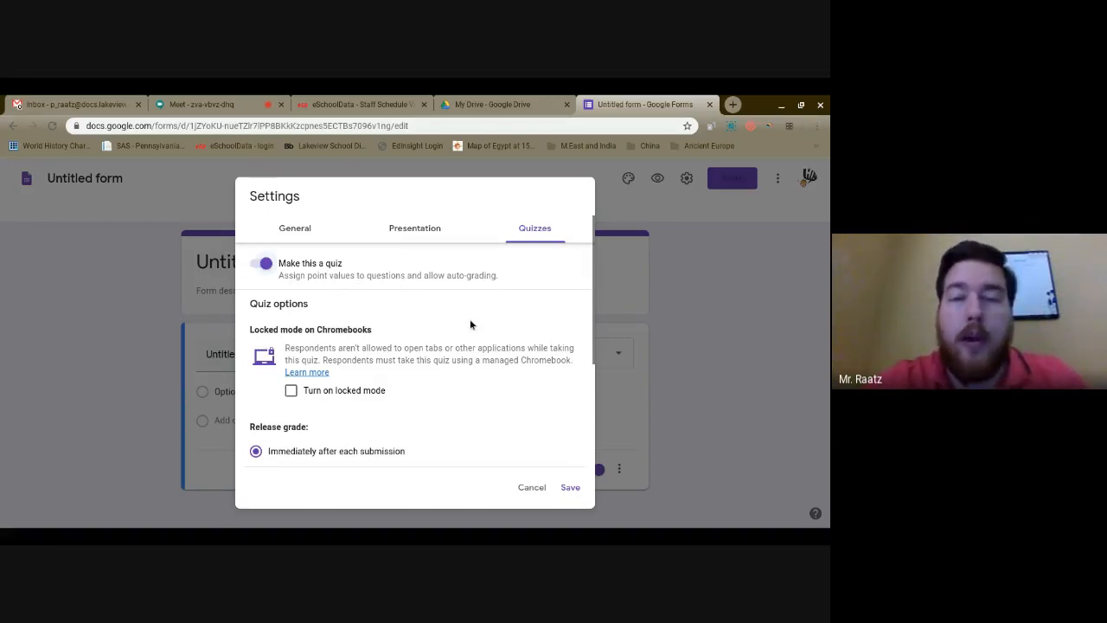
pyautogui.scroll(-1, 470, 323)
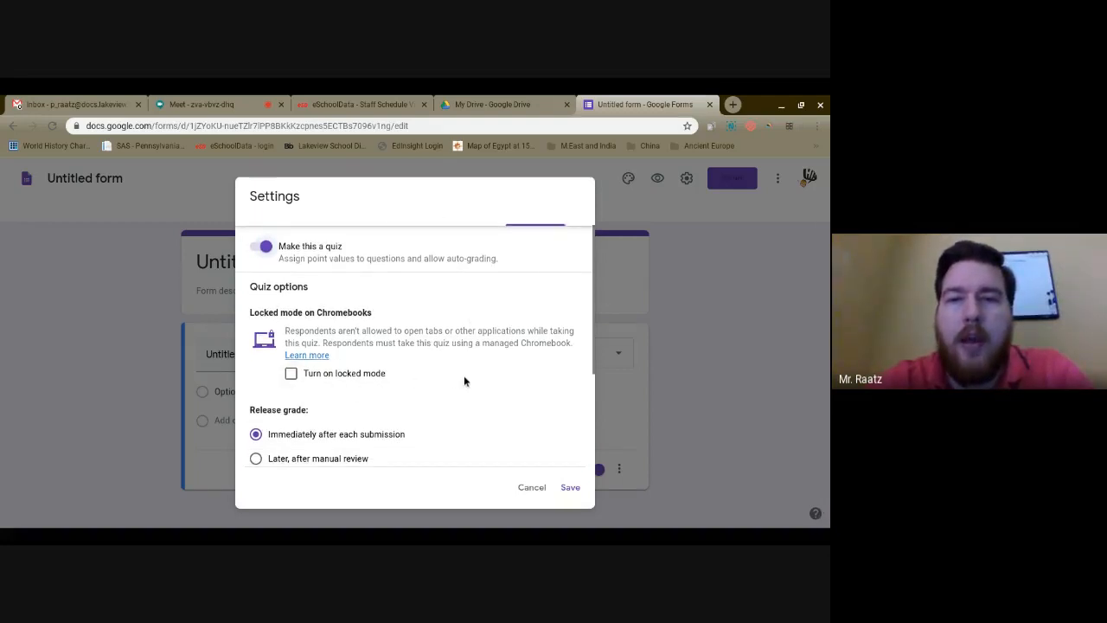
pyautogui.scroll(-1, 464, 382)
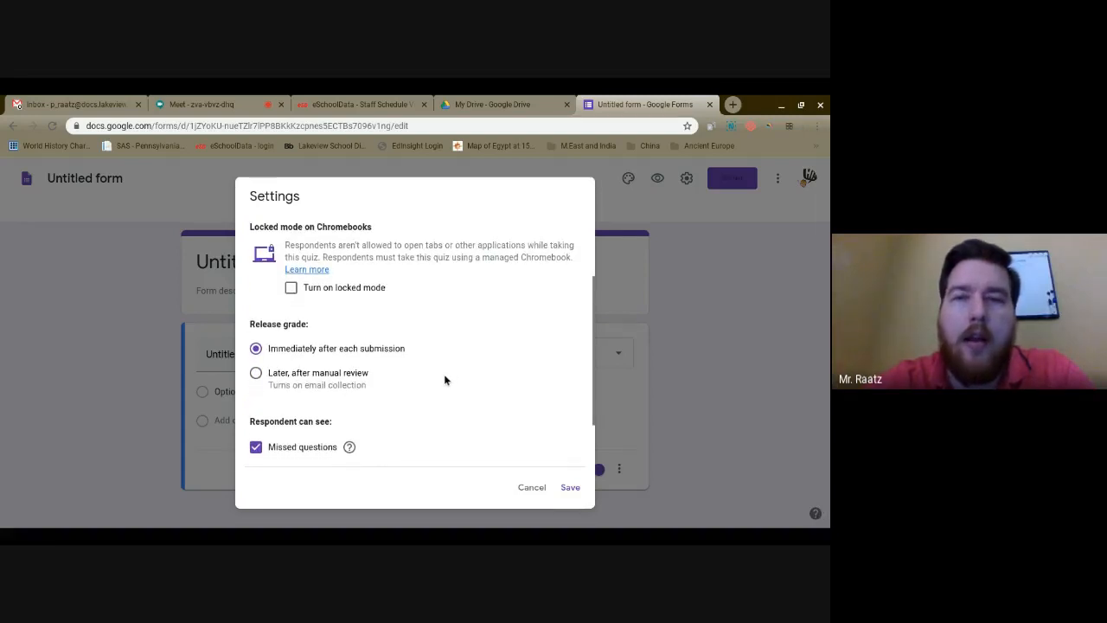
pyautogui.scroll(-1, 444, 380)
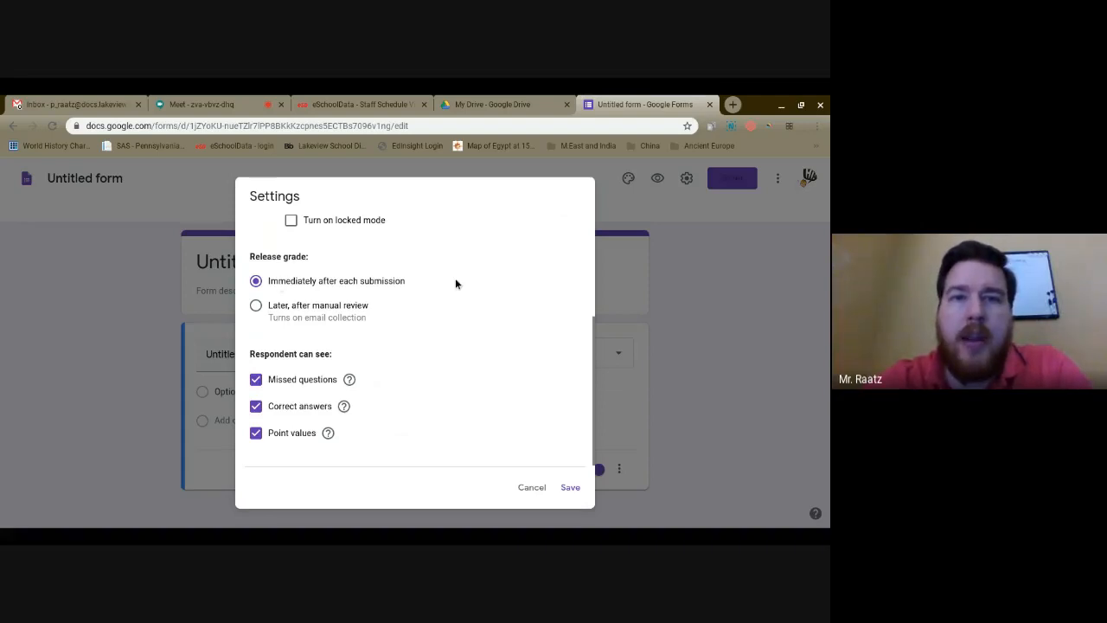
pyautogui.click(256, 307)
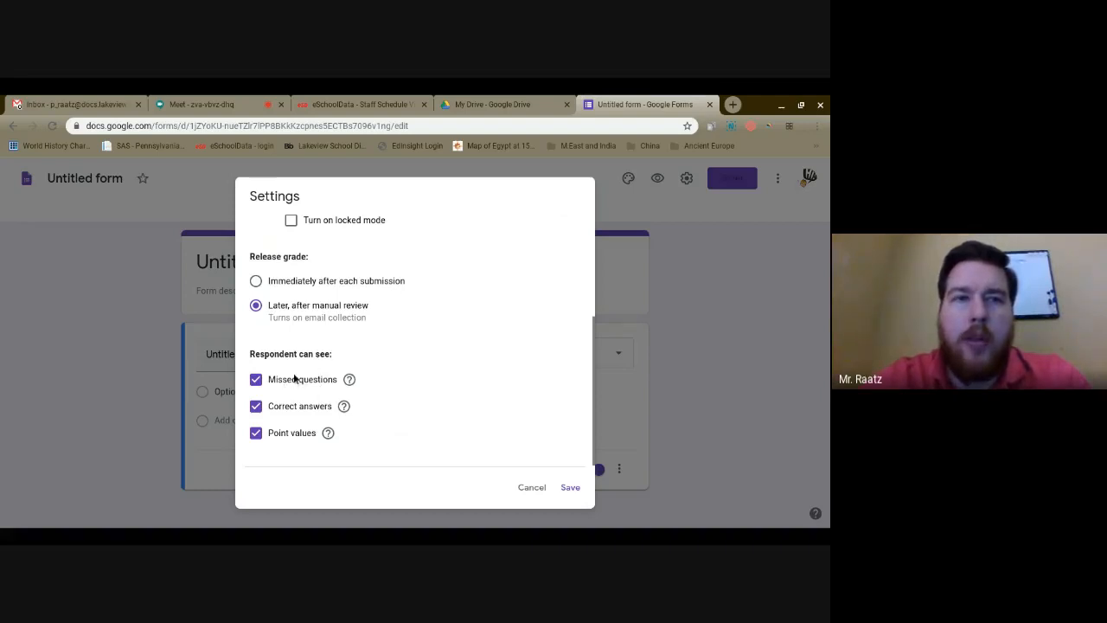
pyautogui.click(256, 406)
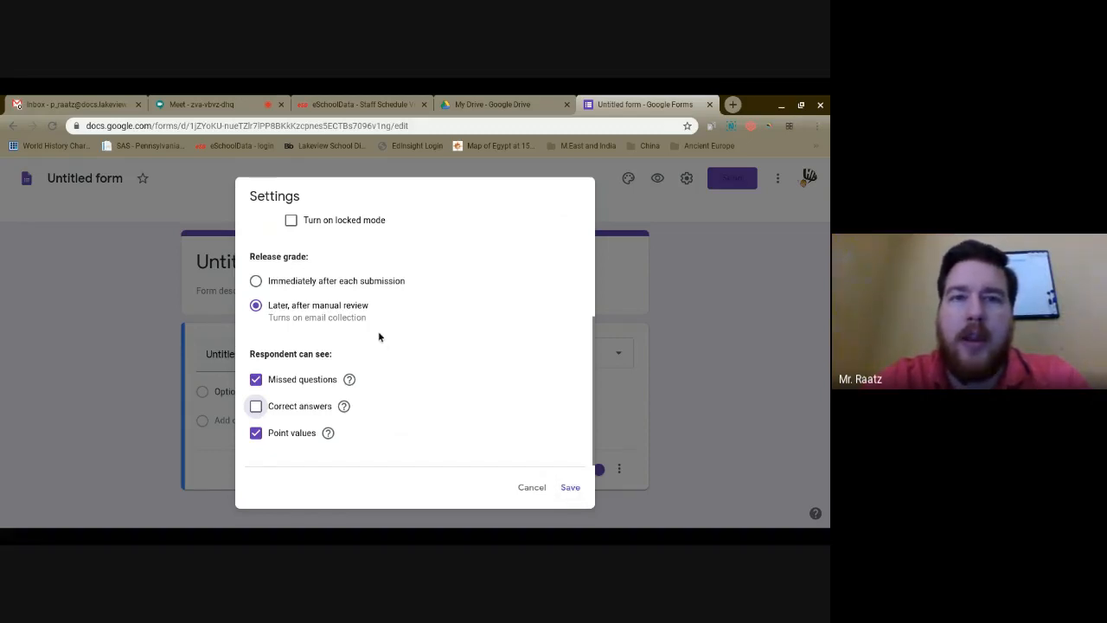
pyautogui.click(571, 487)
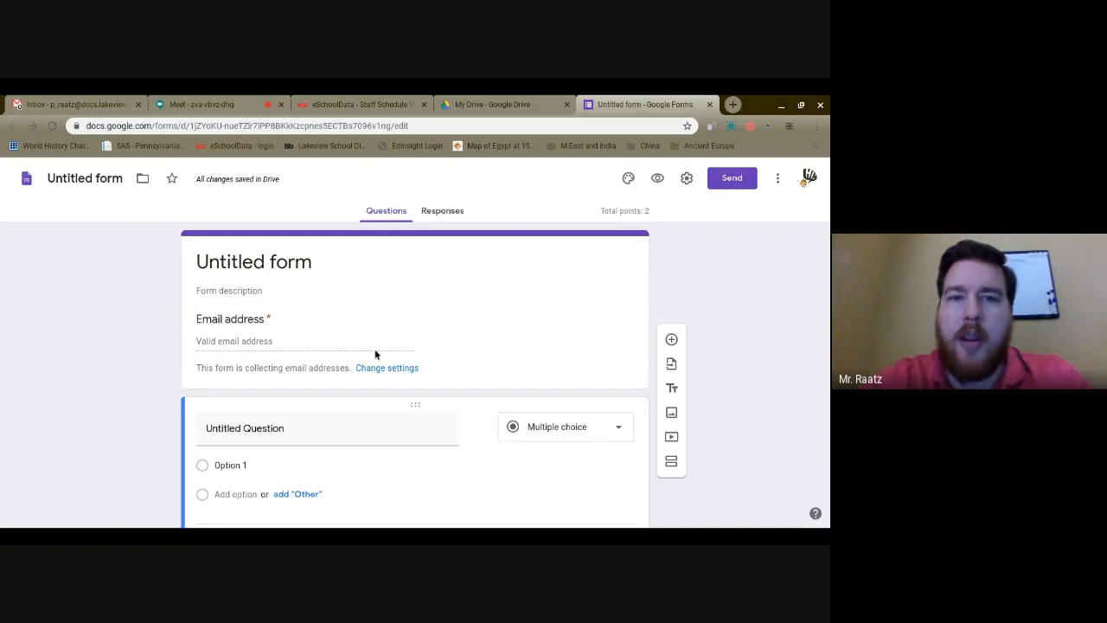
pyautogui.scroll(-2, 444, 332)
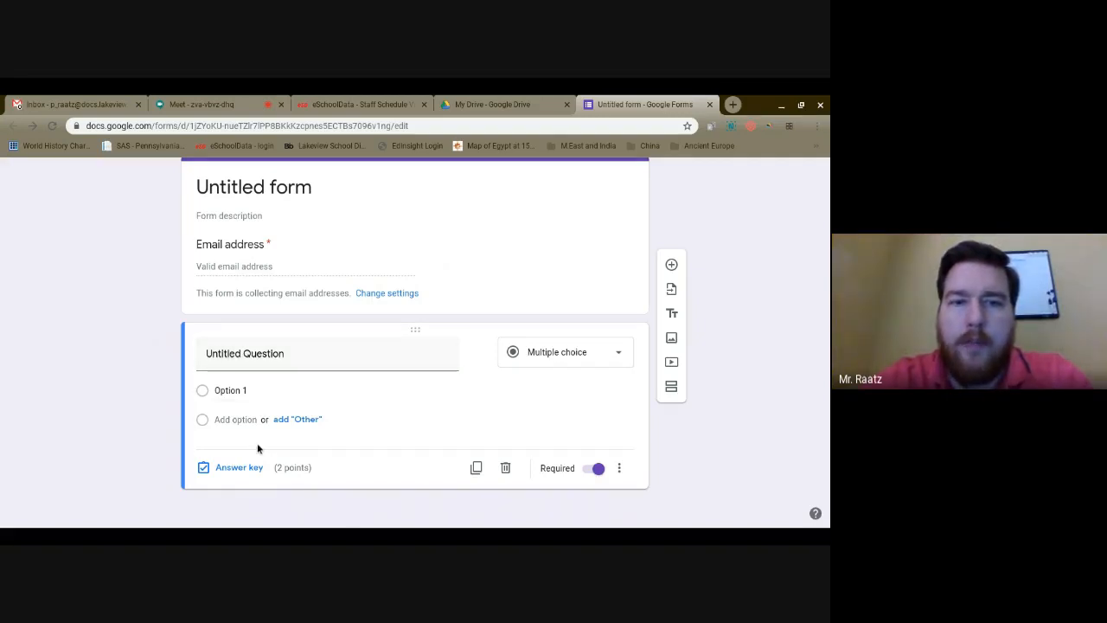
pyautogui.click(585, 356)
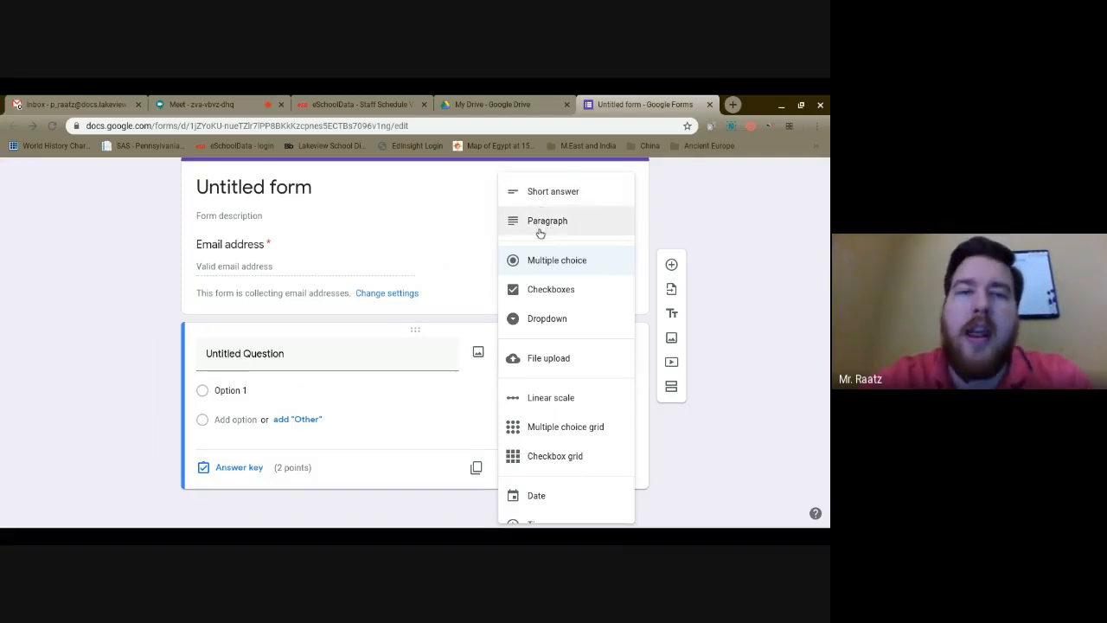
pyautogui.click(440, 432)
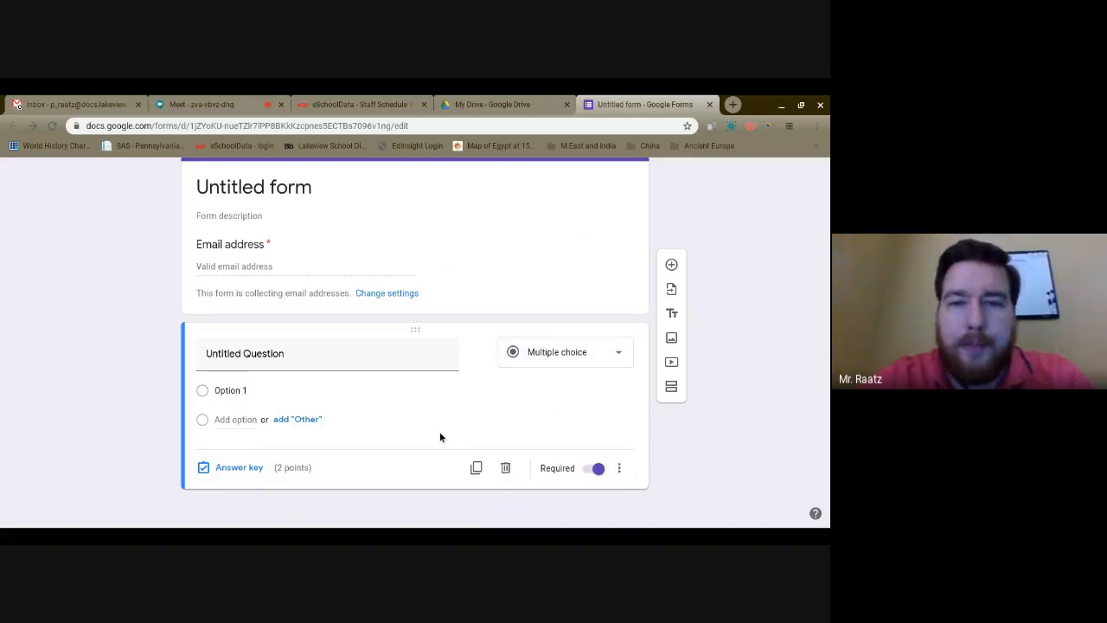
# Enter 'What color is the sky?' as the question title
pyautogui.click(246, 355)
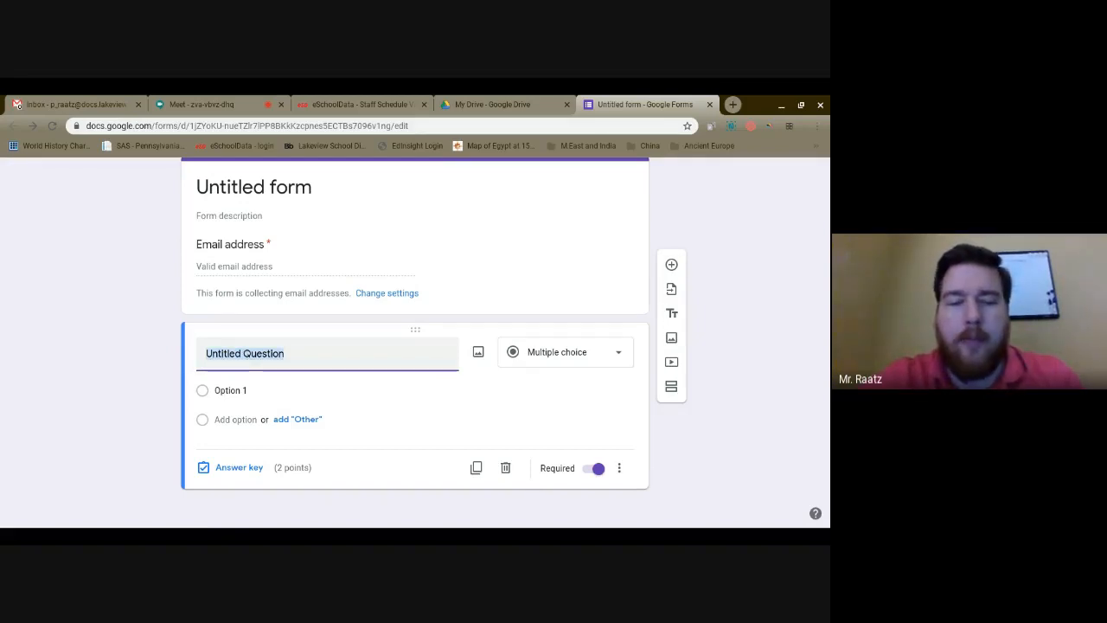
pyautogui.write('What color i')
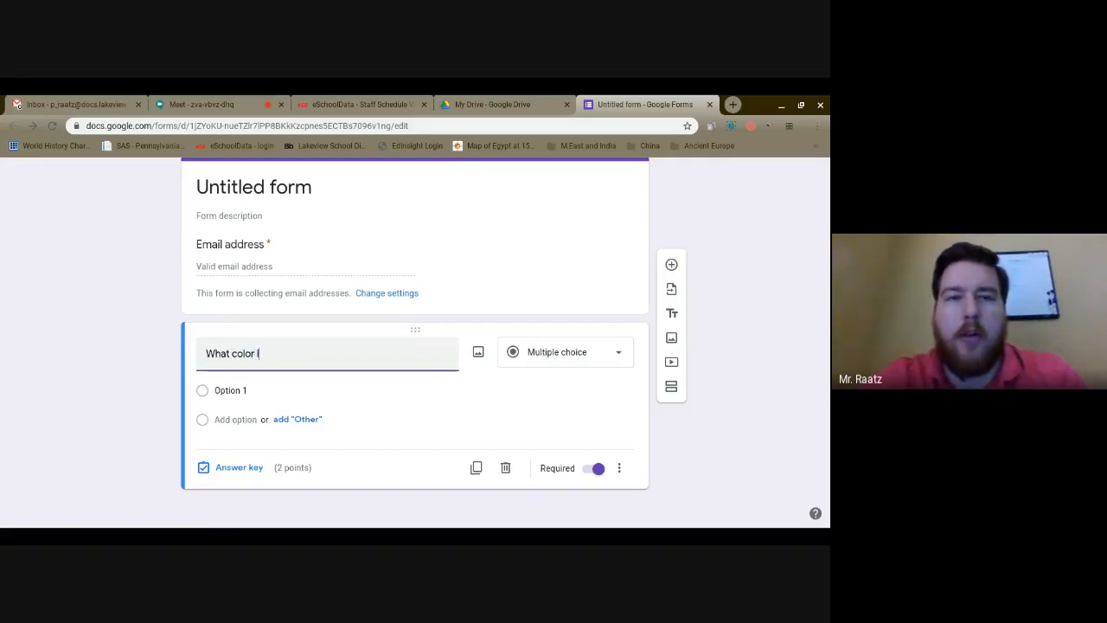
pyautogui.write('s the sky?')
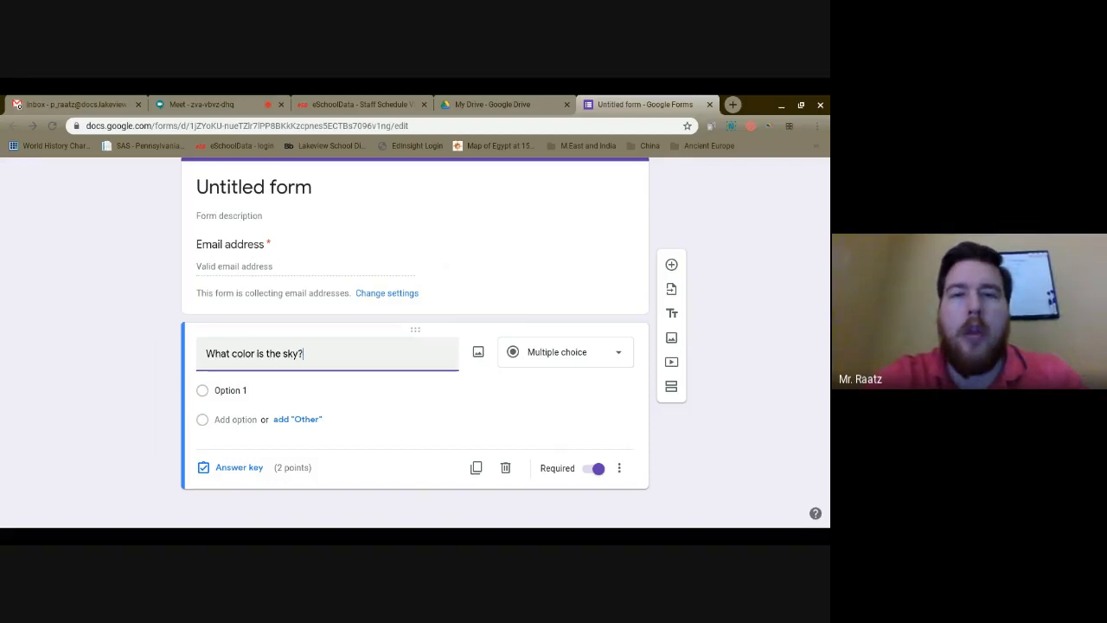
pyautogui.press('Tab')
pyautogui.press('Tab')
pyautogui.press('Tab')
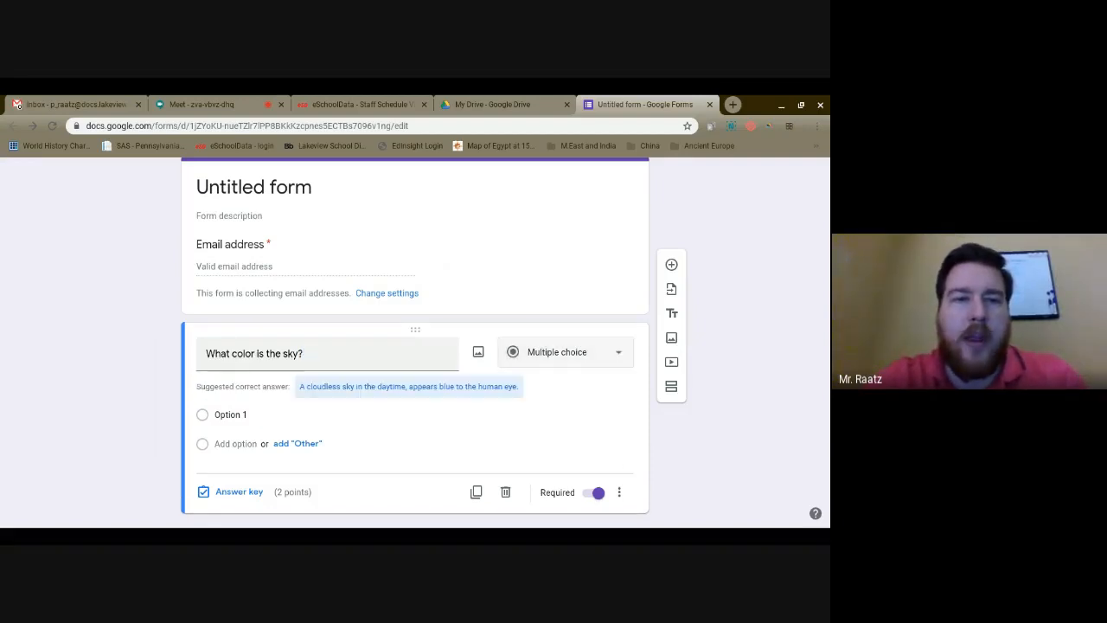
# Enter Blue and Green as the first two answer options
pyautogui.press('Tab')
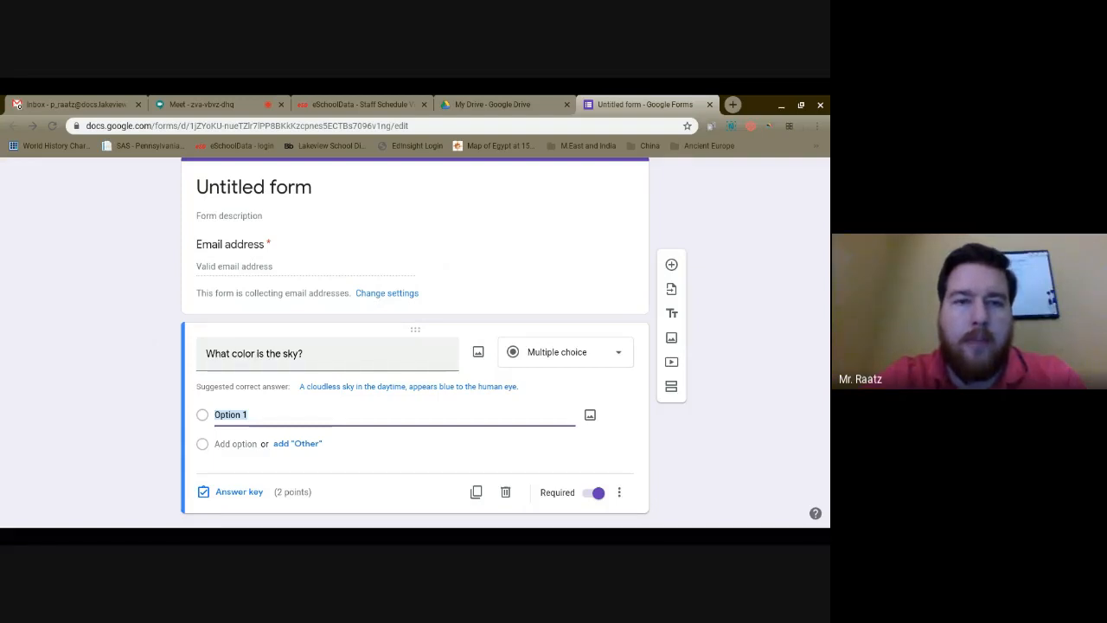
pyautogui.write('Blue')
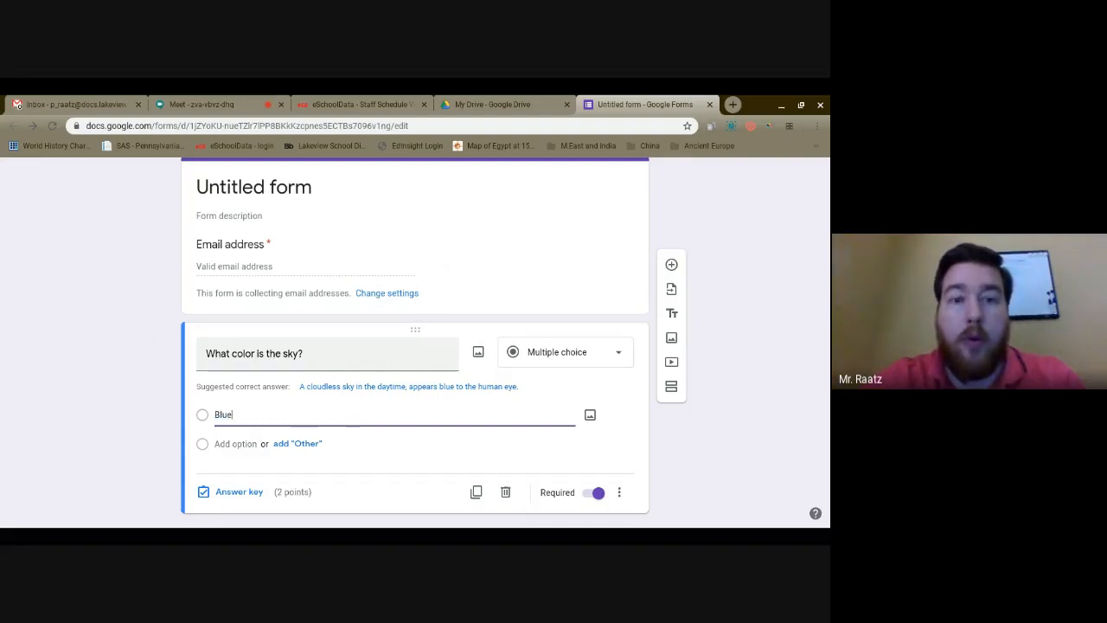
pyautogui.press('Tab')
pyautogui.press('Tab')
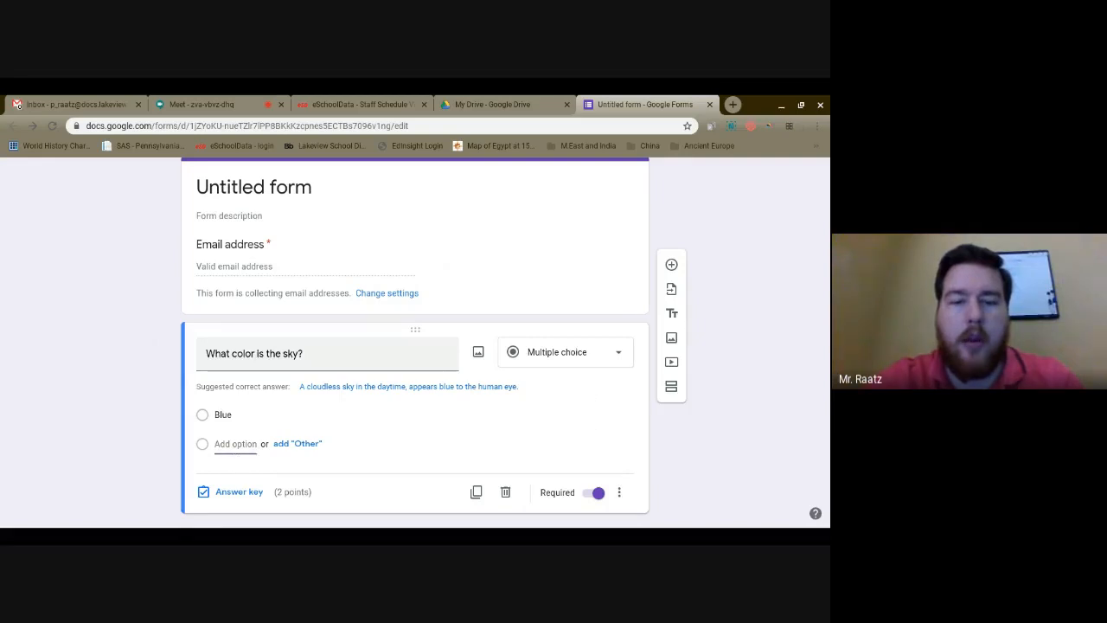
pyautogui.write('Green')
pyautogui.press('Tab')
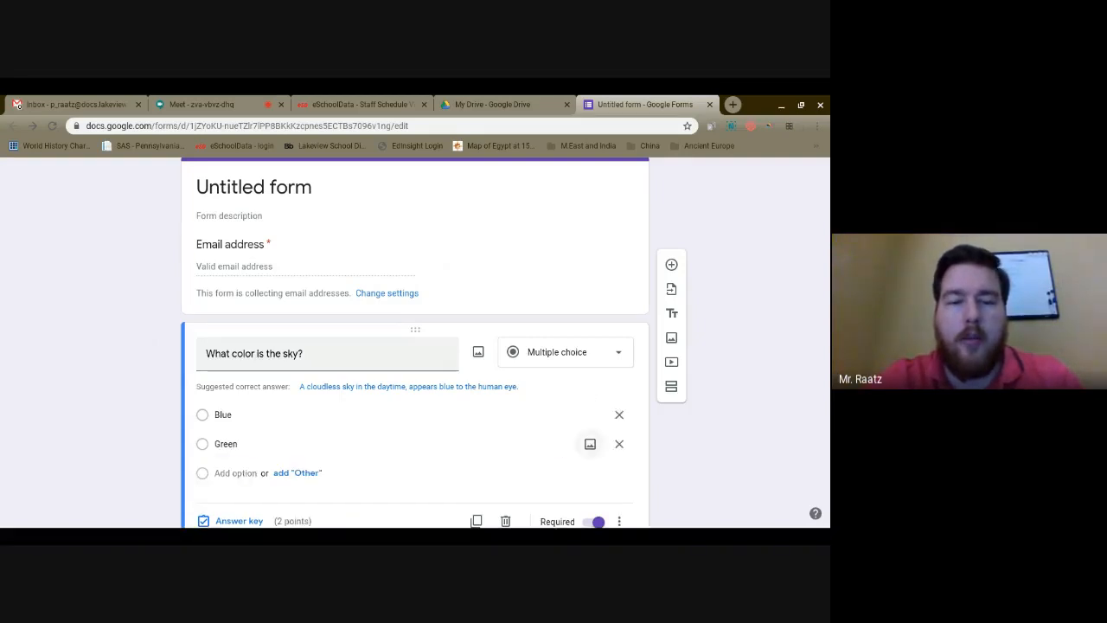
pyautogui.press('Tab')
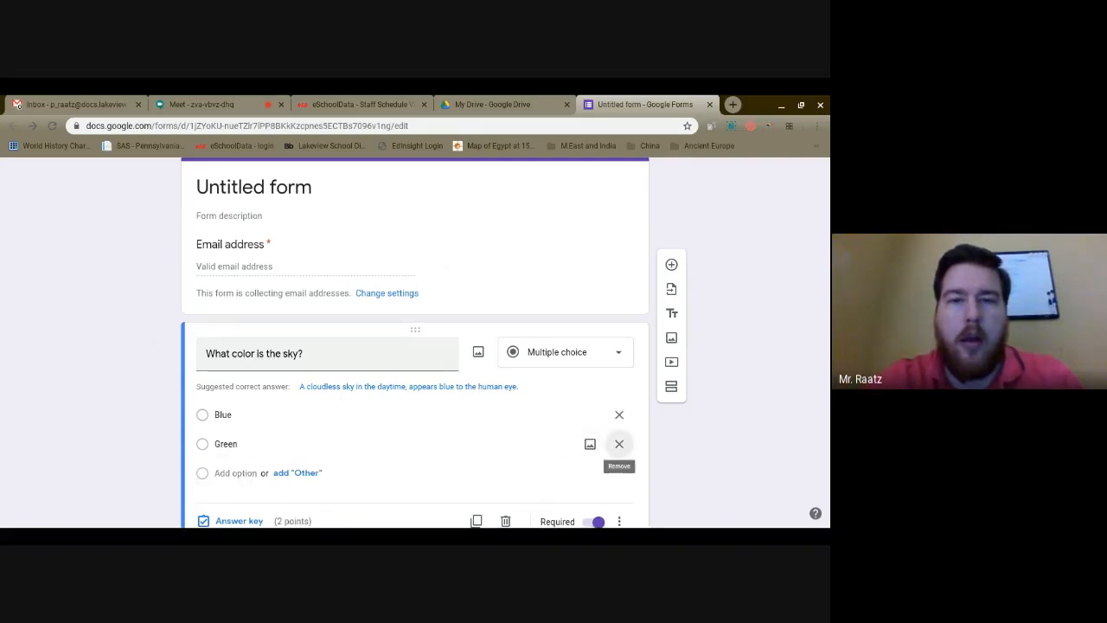
# Add Purple and Red as the third and fourth answer options
pyautogui.press('Tab')
pyautogui.write('Purple')
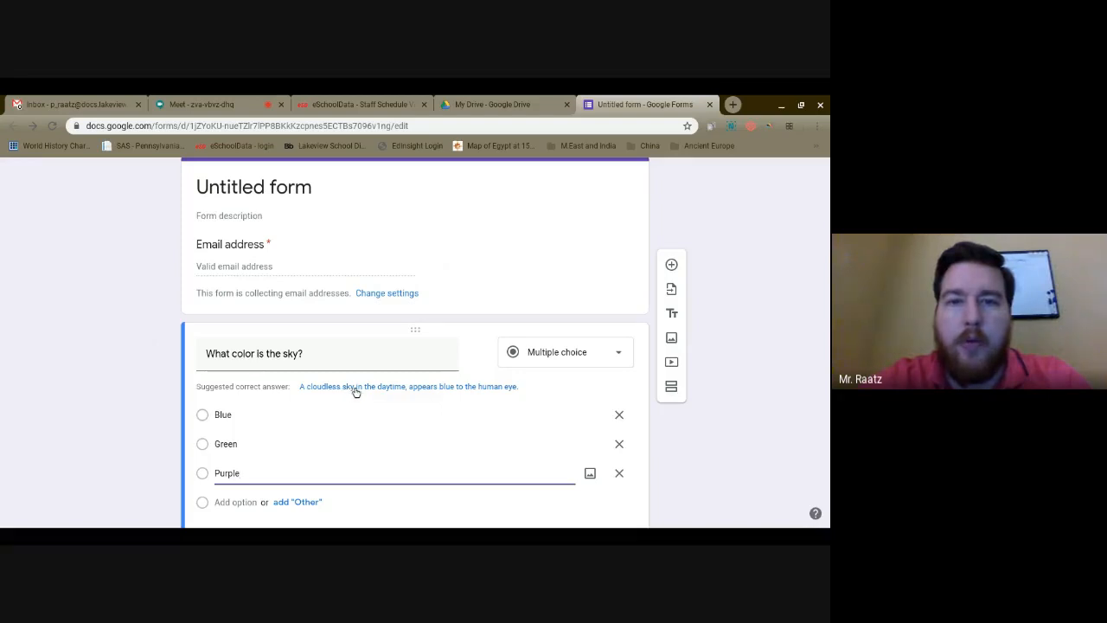
pyautogui.scroll(-1, 302, 461)
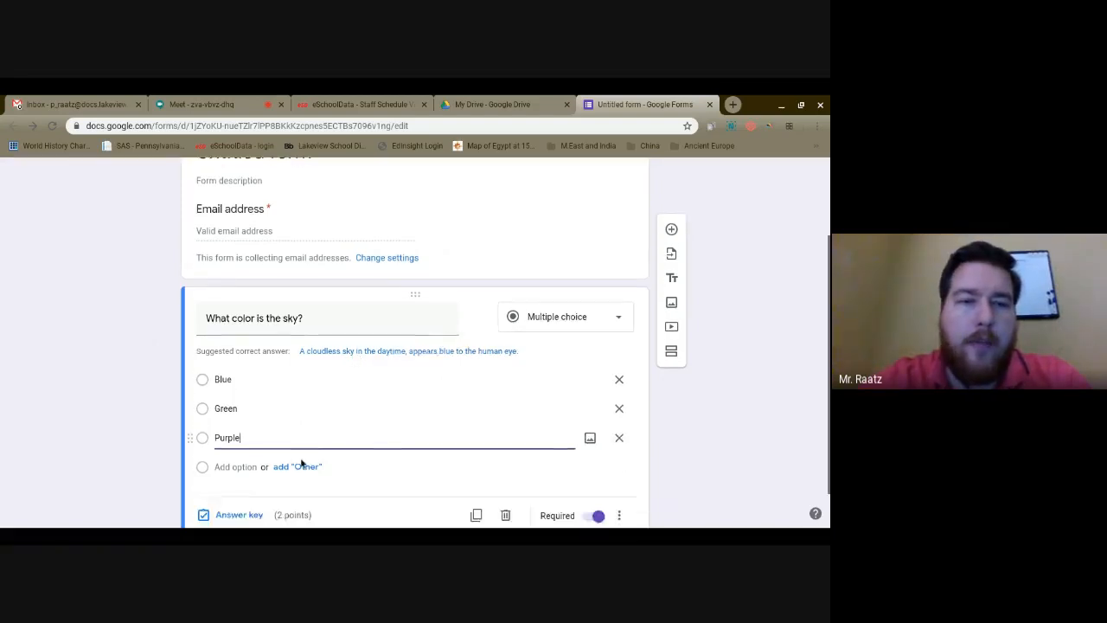
pyautogui.click(235, 446)
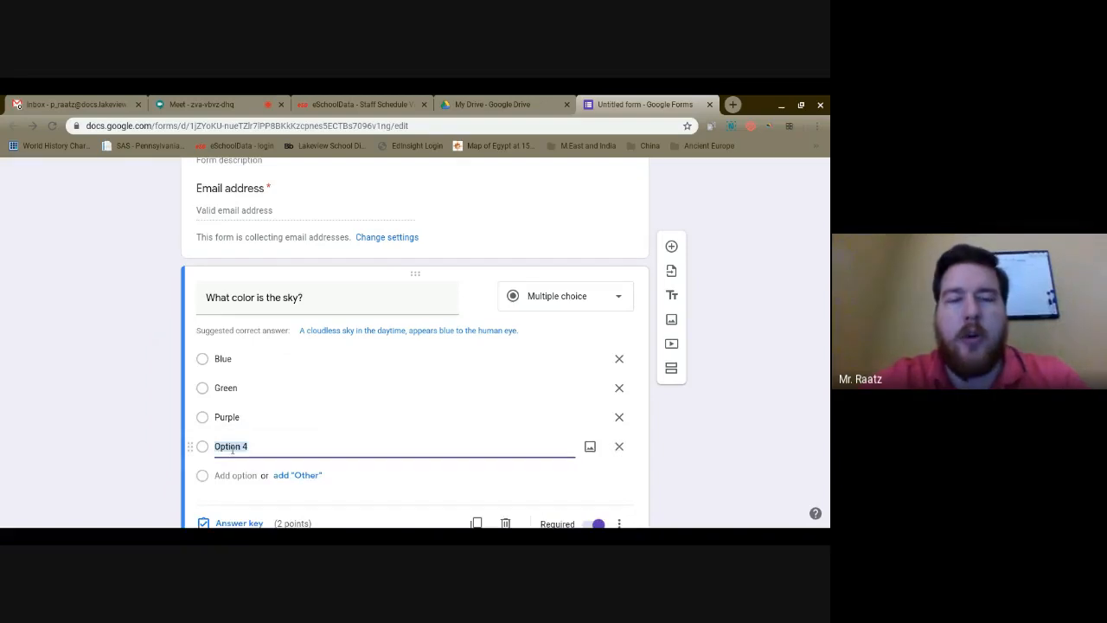
pyautogui.write('R')
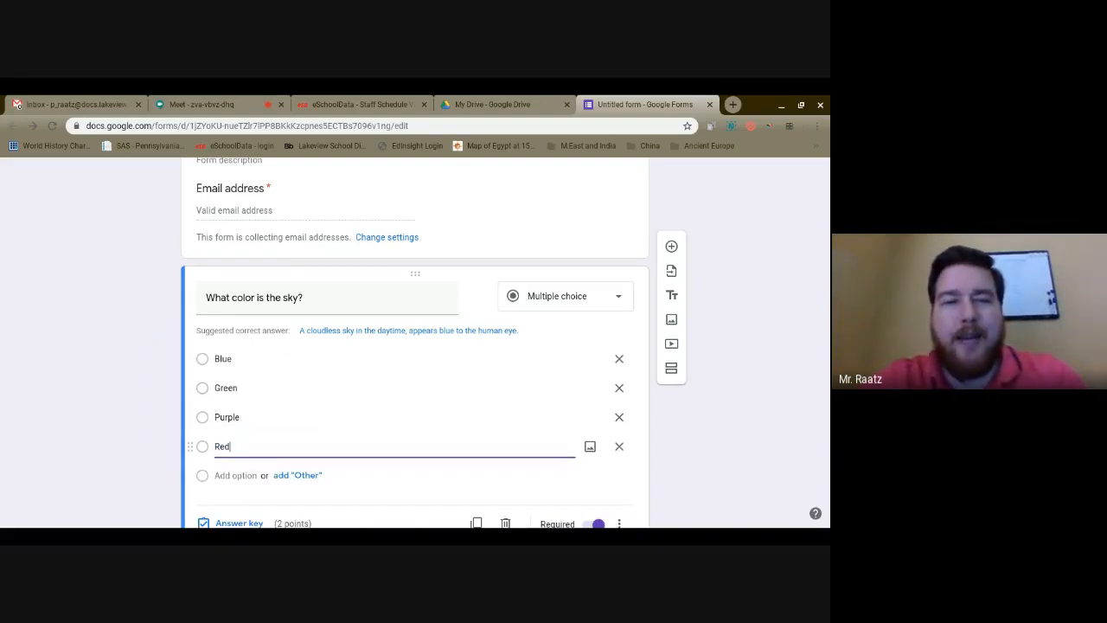
pyautogui.write('ed')
pyautogui.click(152, 432)
pyautogui.scroll(-1, 153, 432)
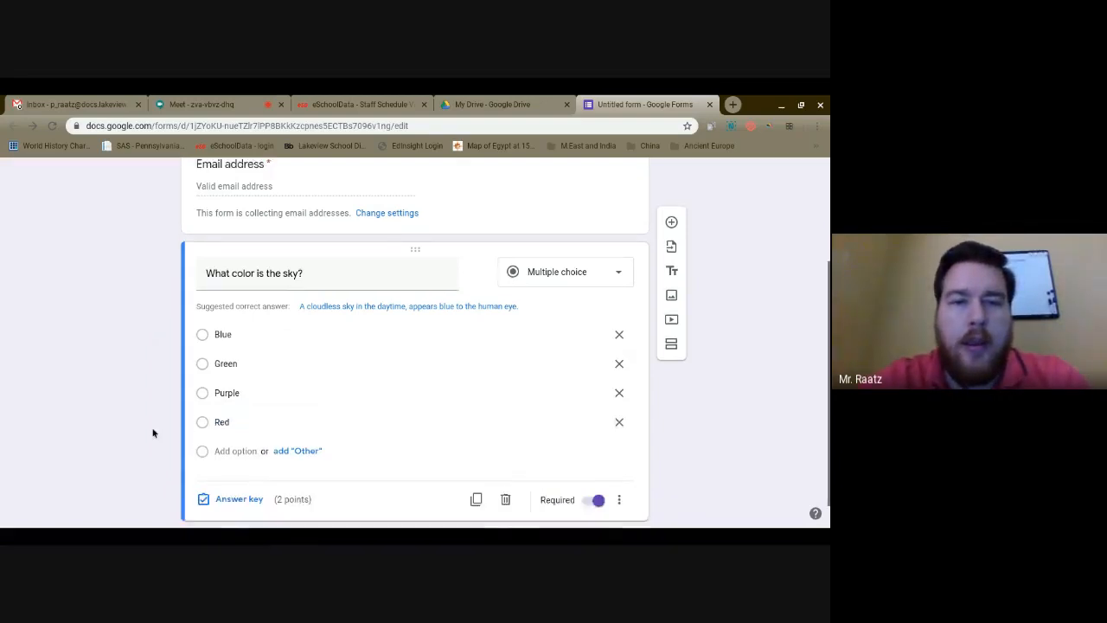
pyautogui.scroll(-1, 153, 433)
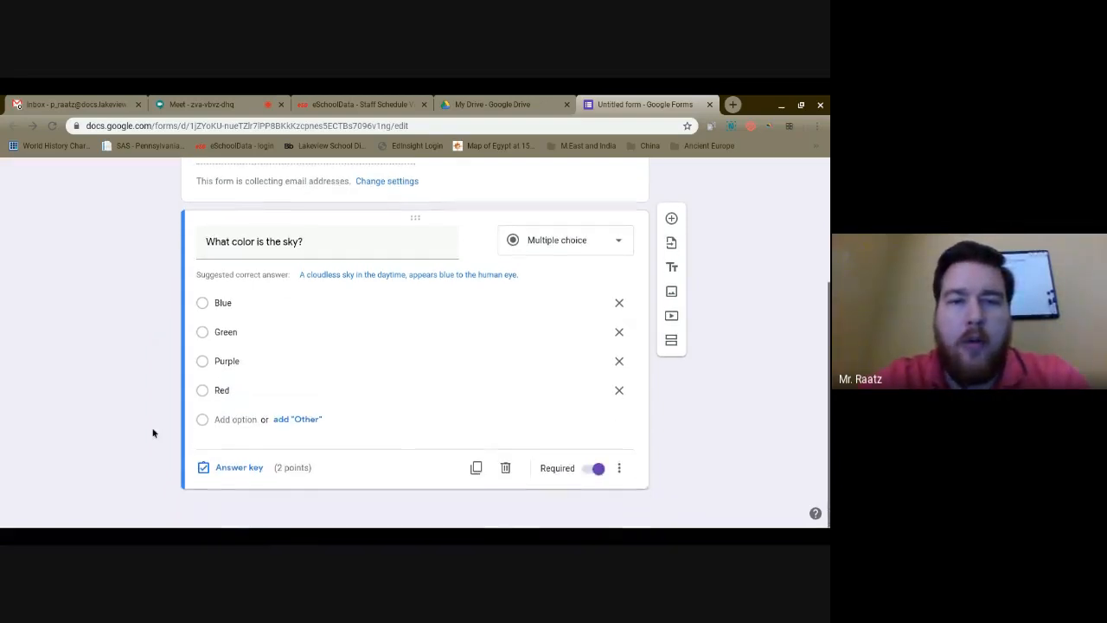
# Mark Blue as the correct answer worth 2 points, with the question required
pyautogui.click(237, 468)
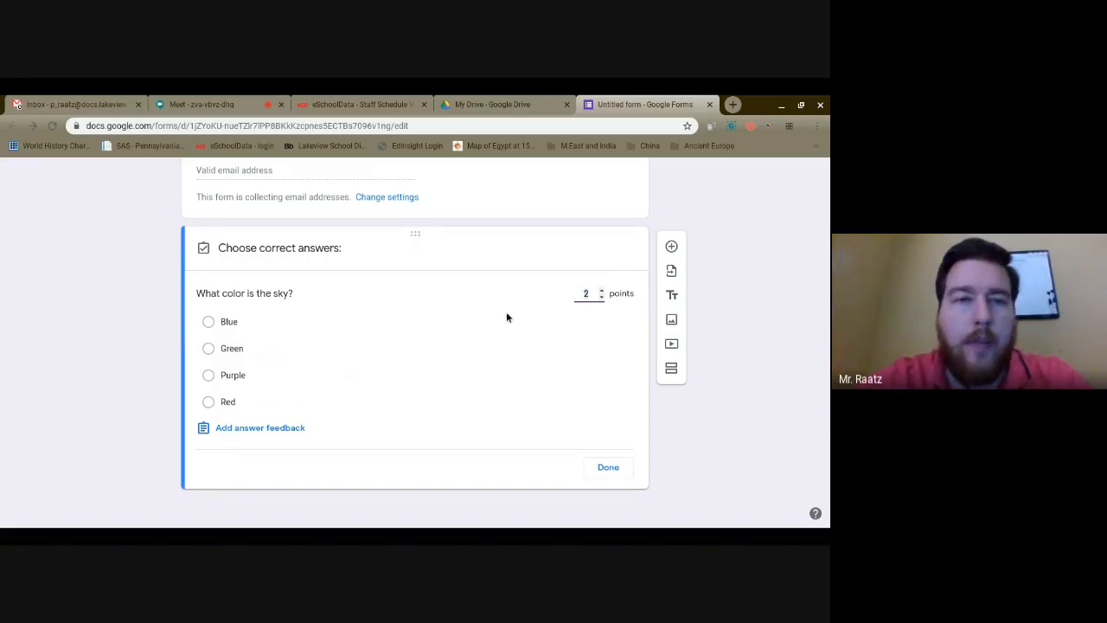
pyautogui.click(208, 323)
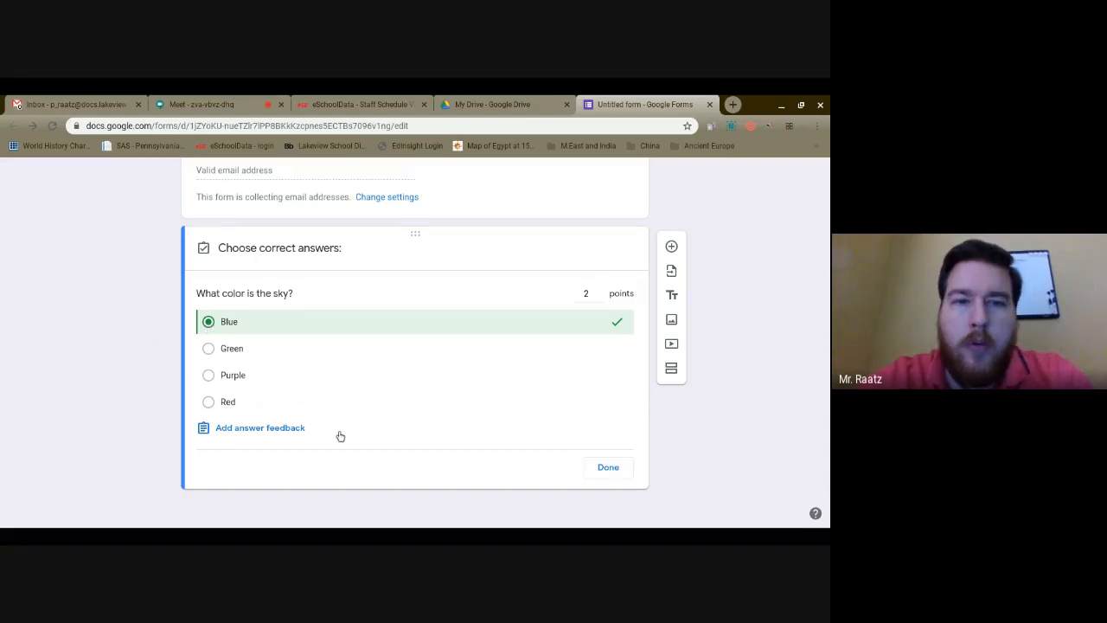
pyautogui.click(607, 468)
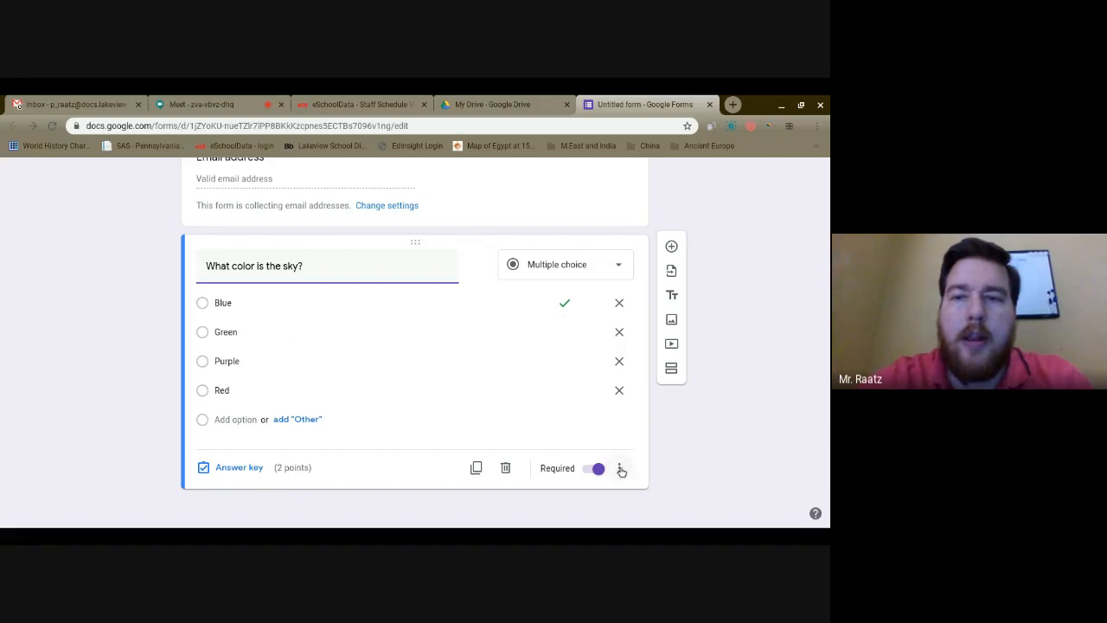
# Turn on Shuffle option order for the sky question's answers
pyautogui.click(619, 468)
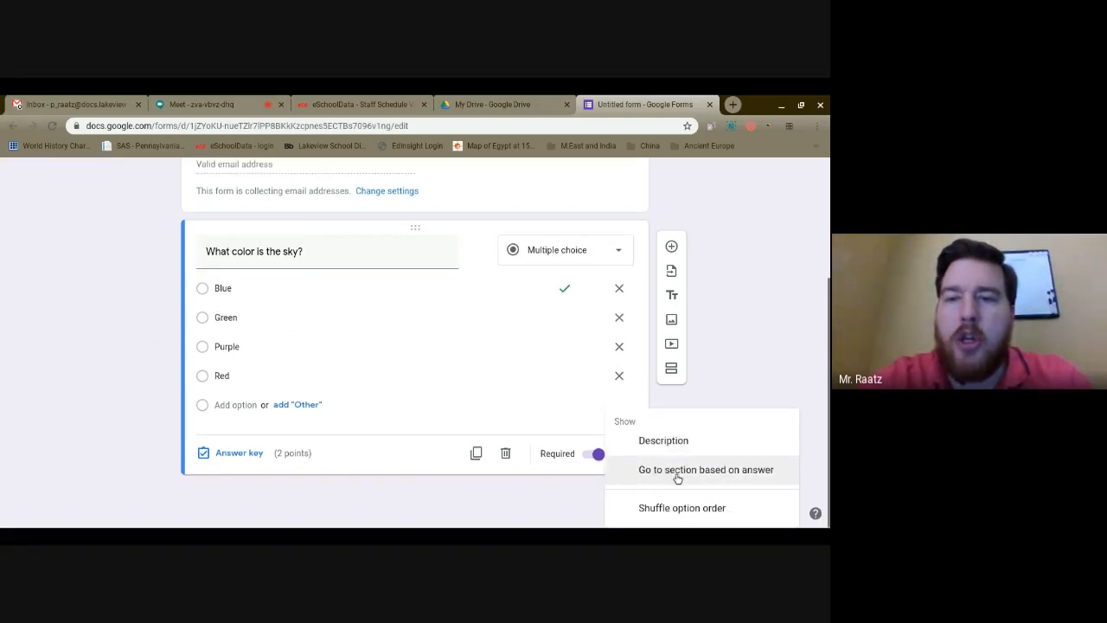
pyautogui.click(691, 510)
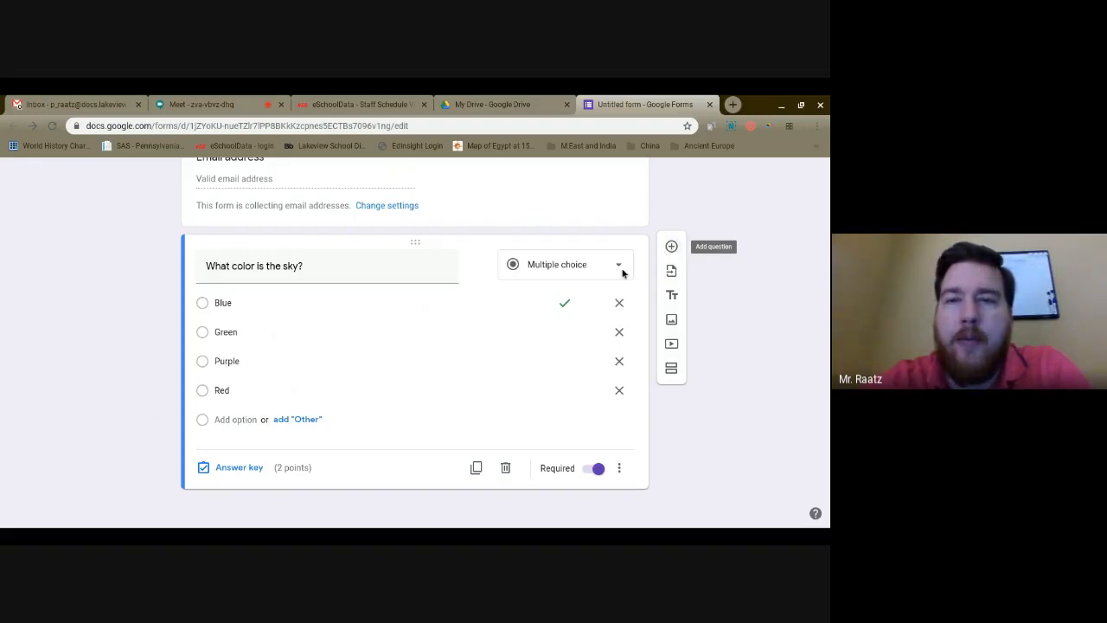
# Add a second question below the sky question, keeping its type as Multiple choice
pyautogui.click(673, 248)
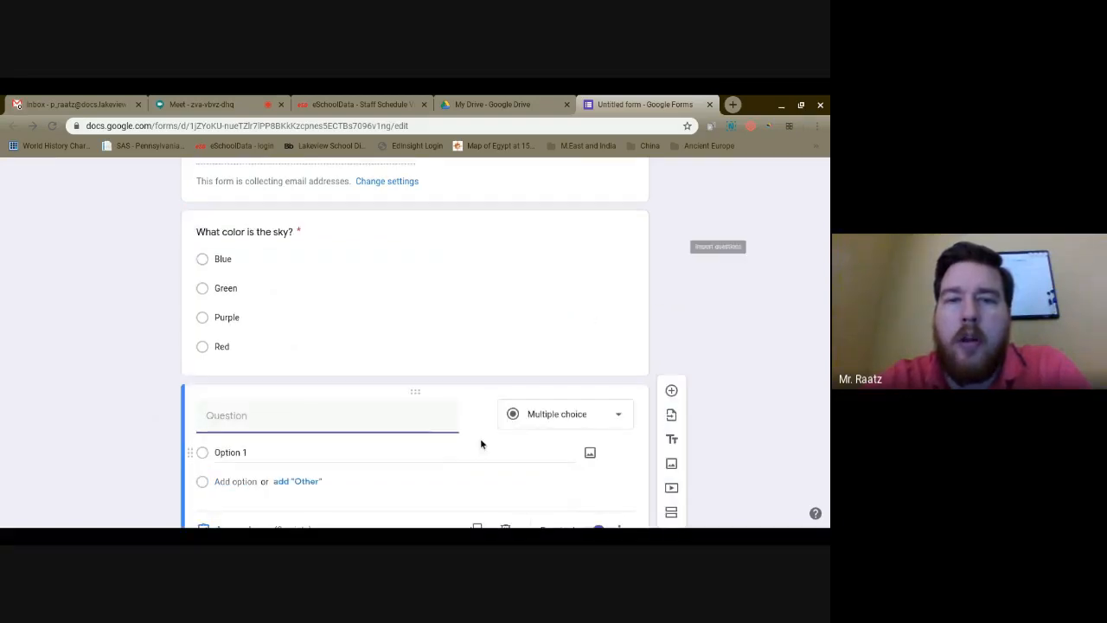
pyautogui.click(621, 418)
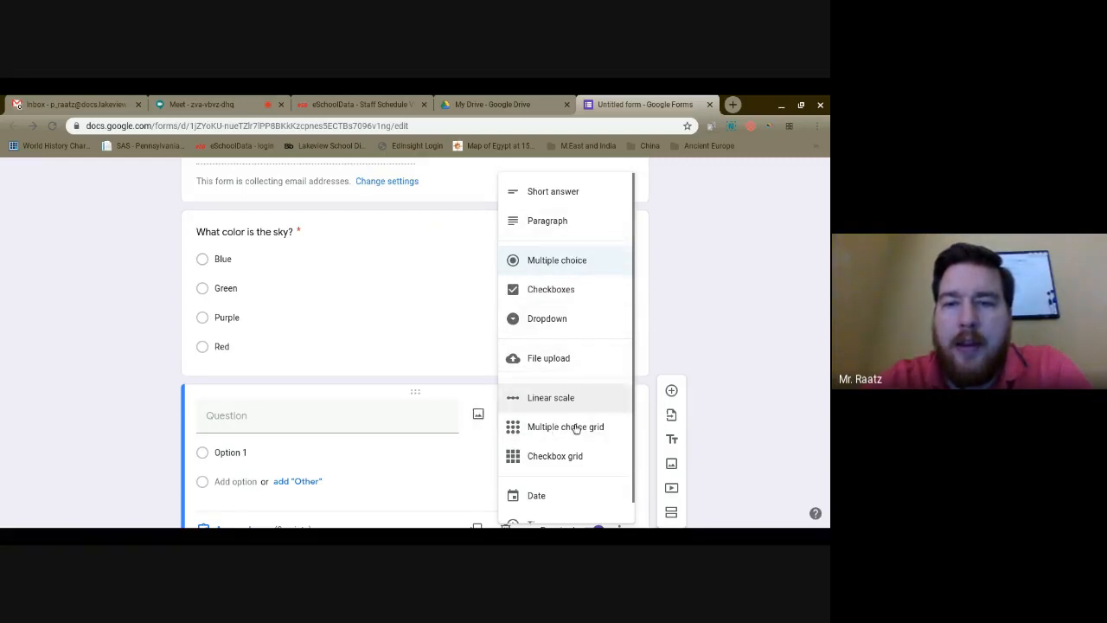
pyautogui.click(668, 320)
pyautogui.scroll(-1, 669, 316)
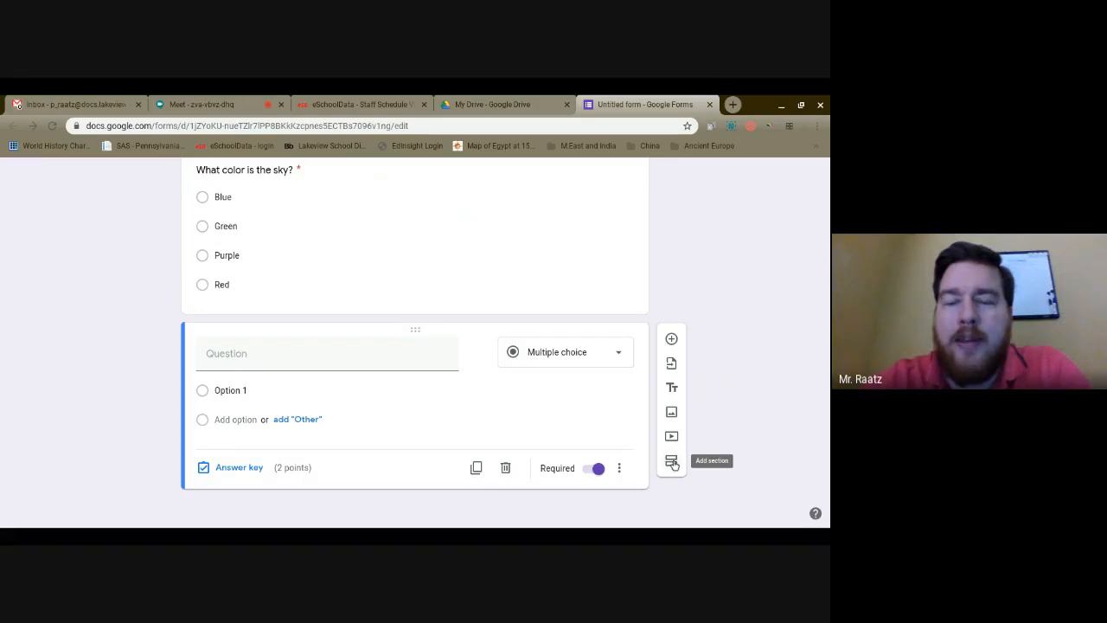
pyautogui.scroll(2, 703, 416)
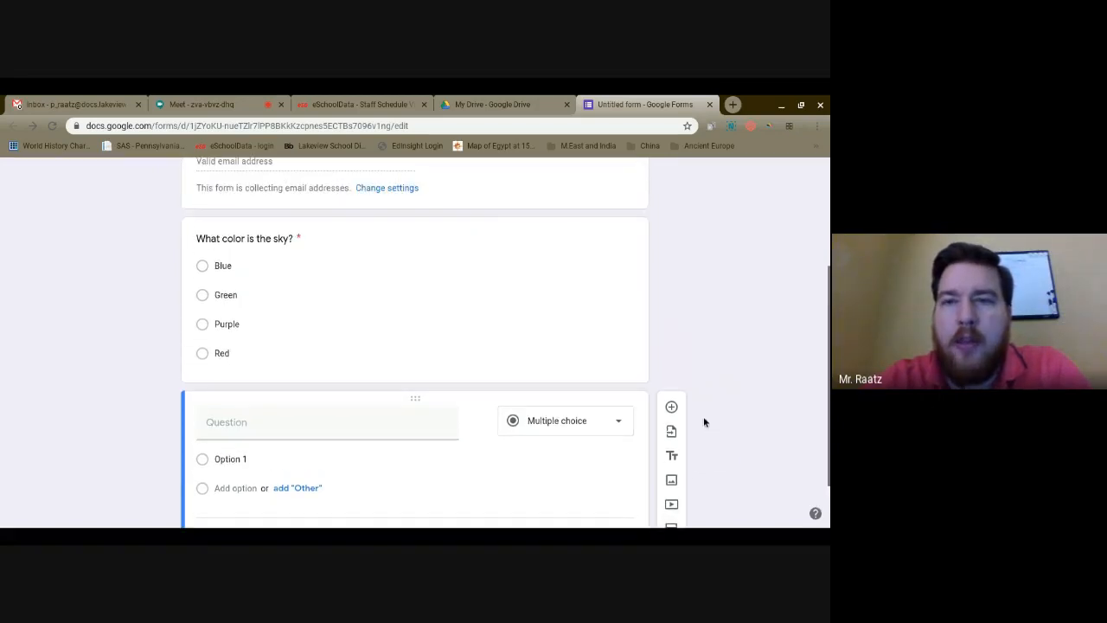
pyautogui.scroll(3, 704, 416)
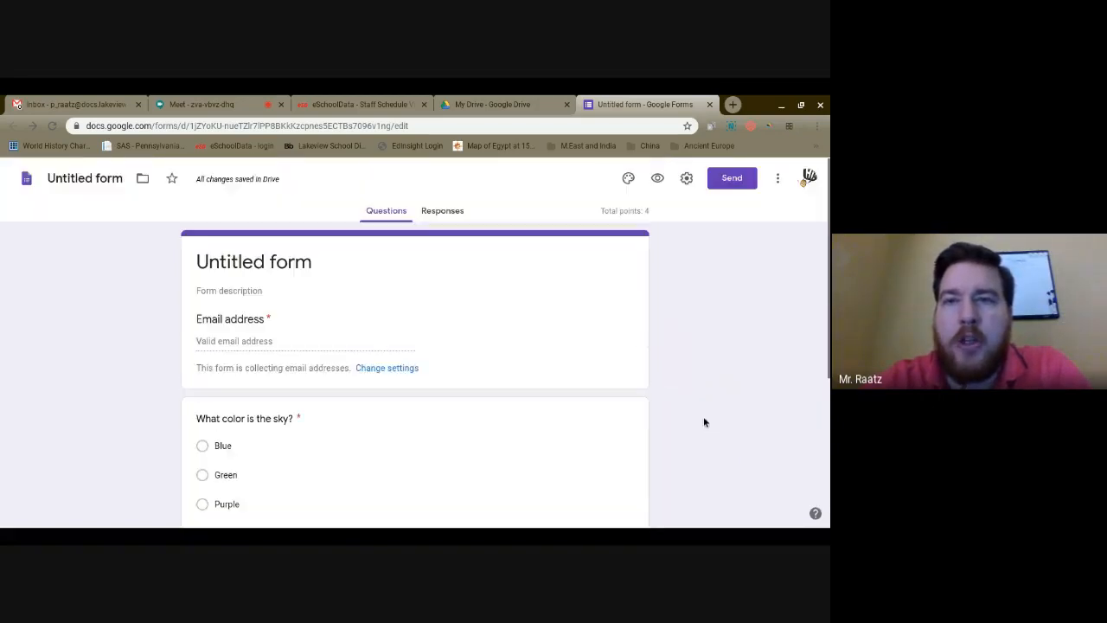
# Enable Shuffle question order in the Presentation settings and save
pyautogui.click(687, 180)
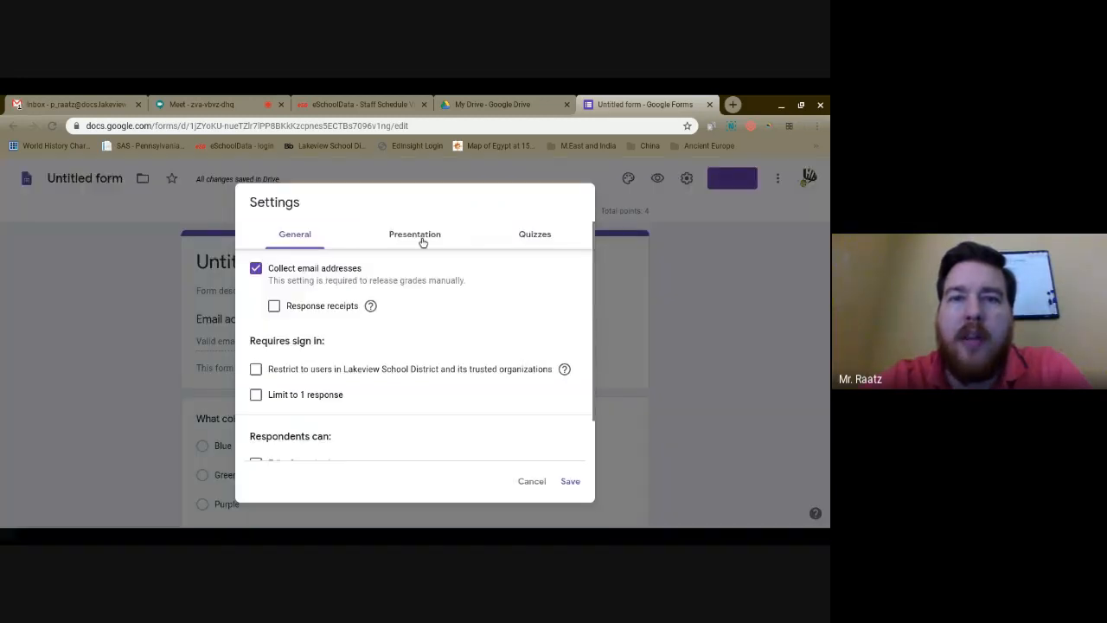
pyautogui.click(423, 238)
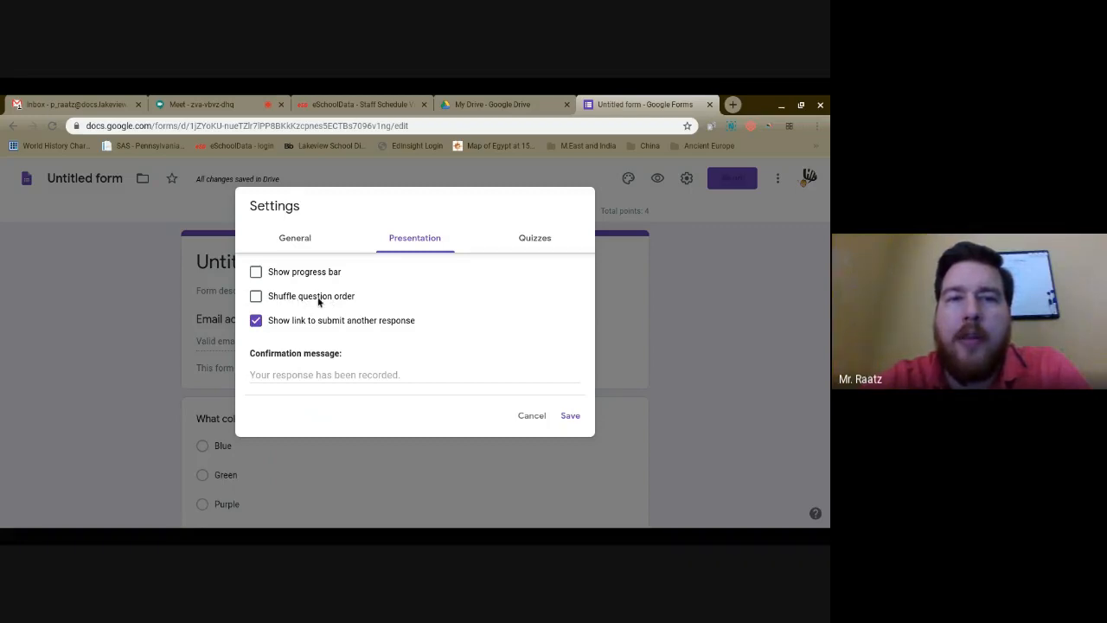
pyautogui.click(273, 296)
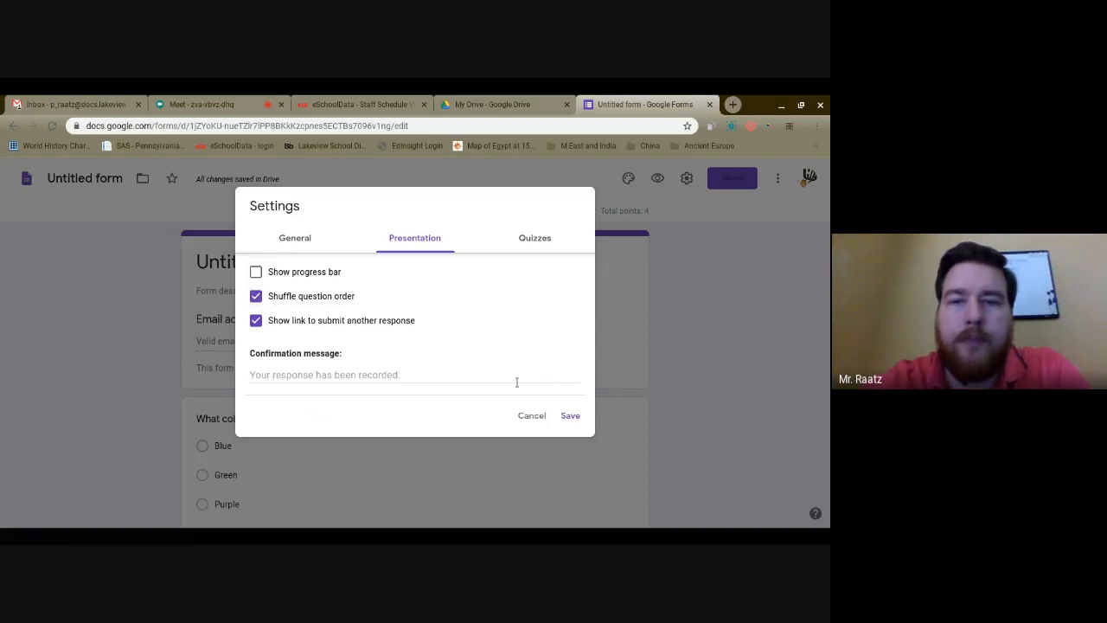
pyautogui.click(570, 416)
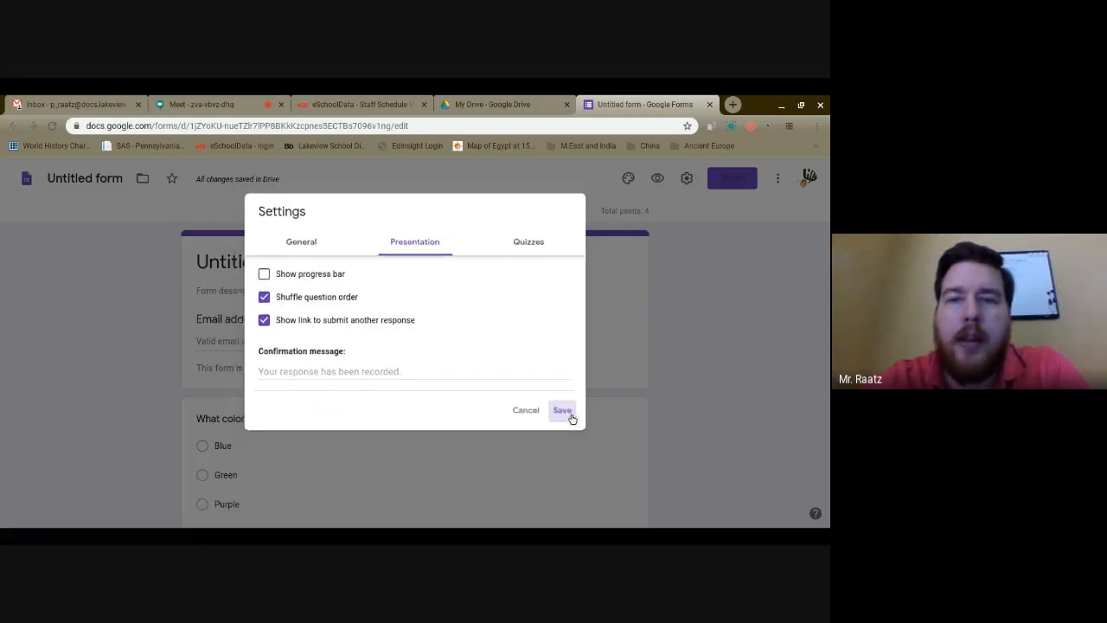
pyautogui.scroll(-3, 689, 327)
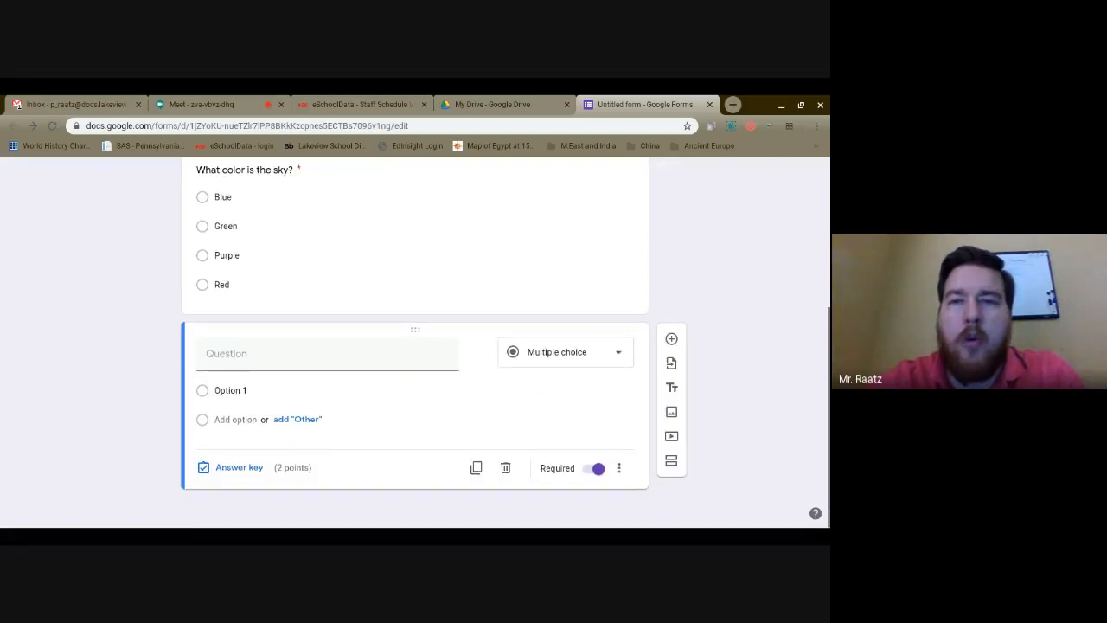
pyautogui.scroll(4, 415, 346)
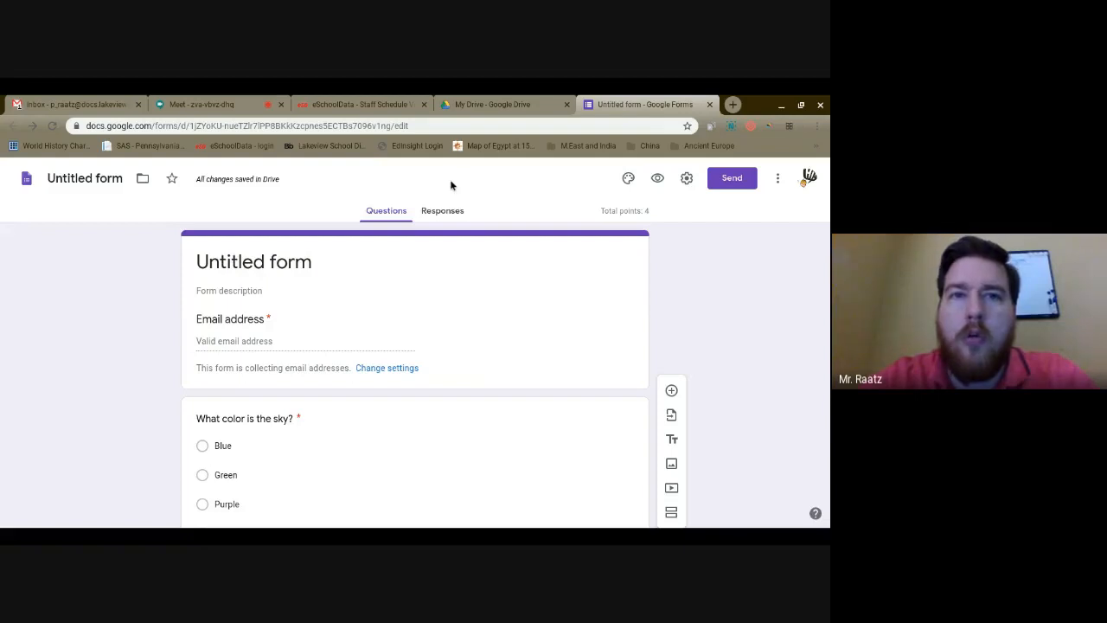
# Open Google Classroom in a new tab and go to Demo Class
pyautogui.click(733, 105)
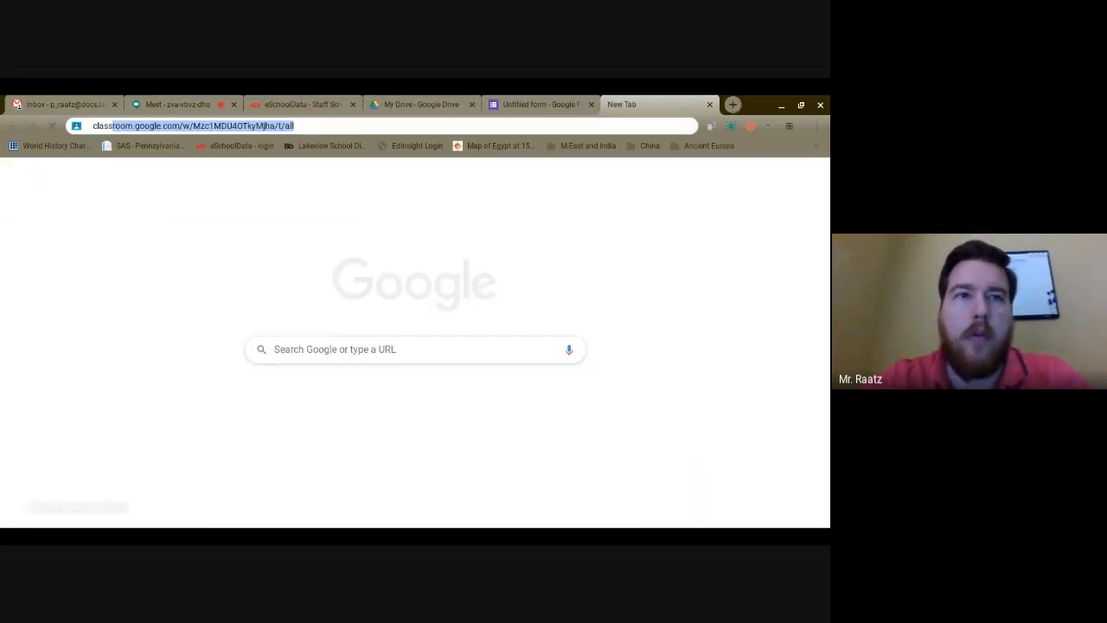
pyautogui.press('Return')
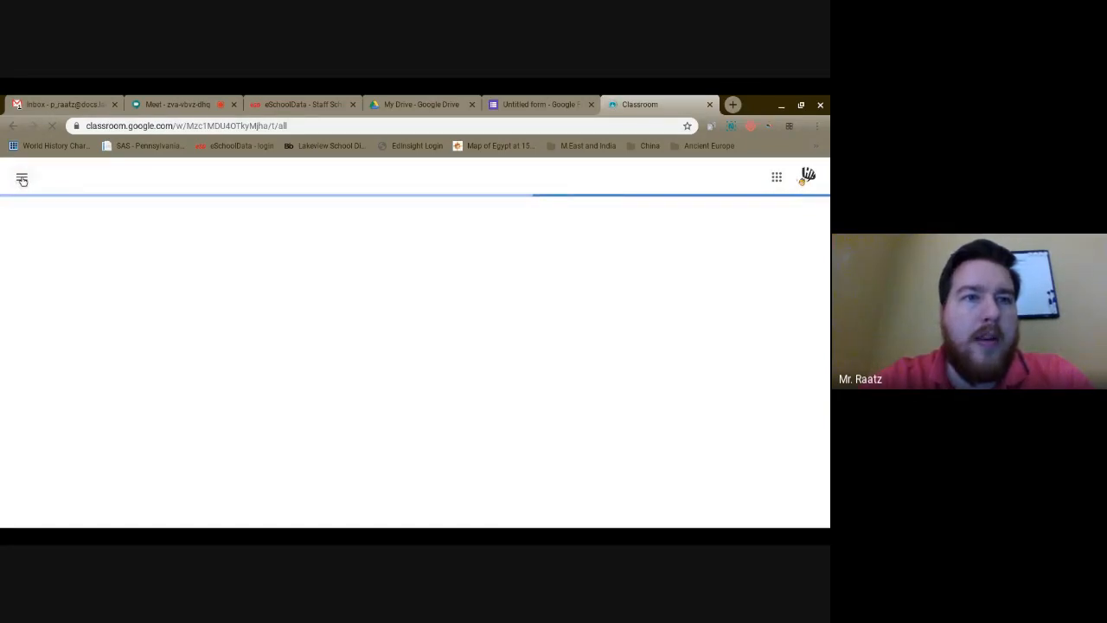
pyautogui.click(22, 180)
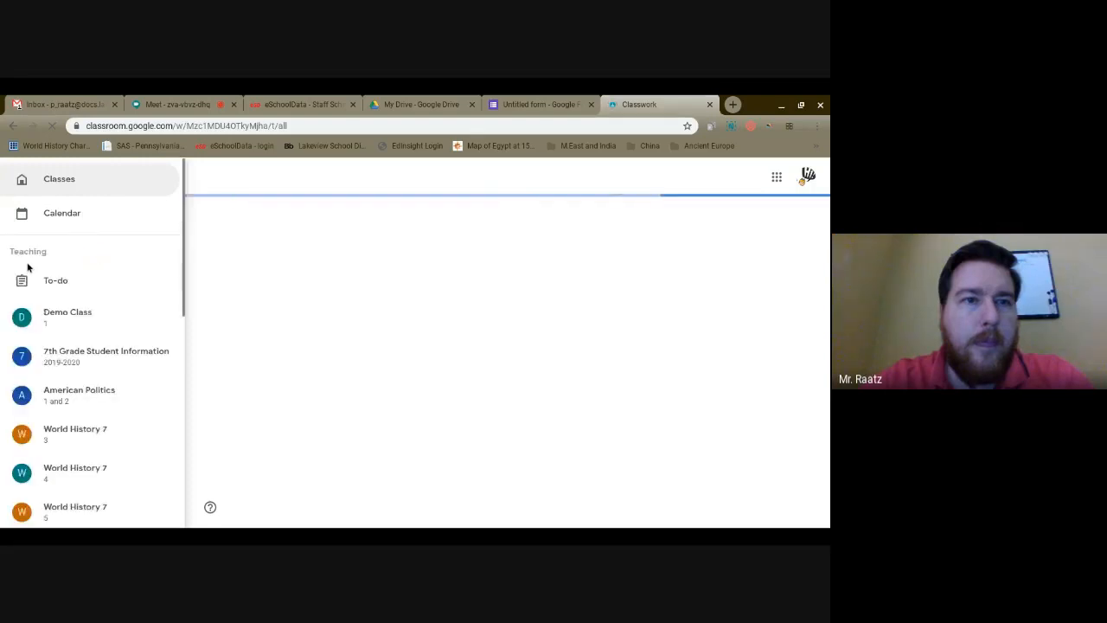
pyautogui.click(80, 316)
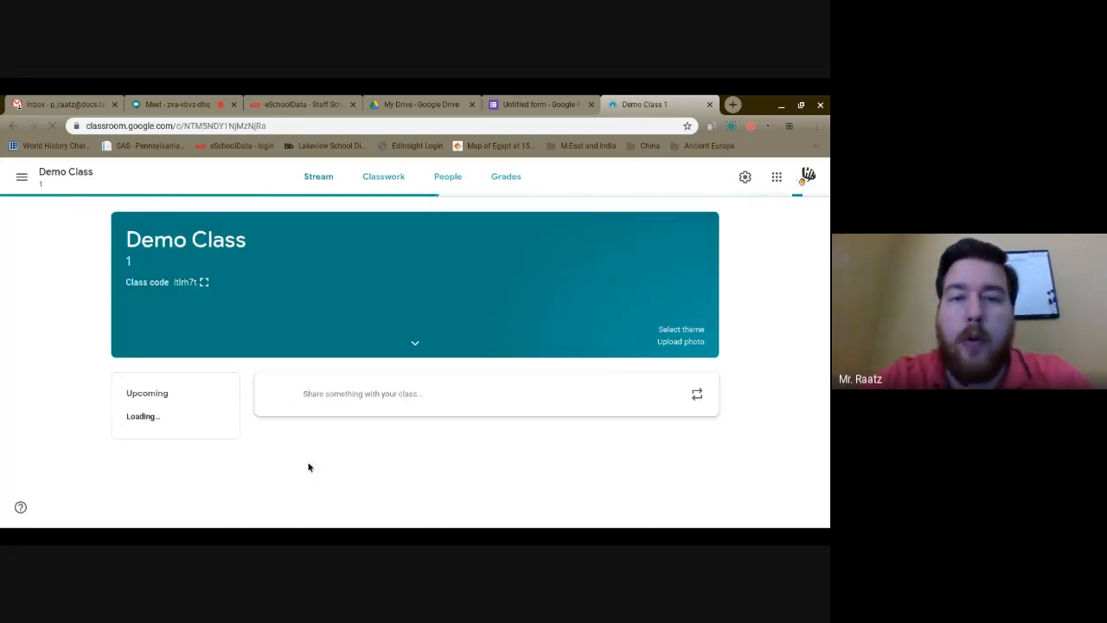
# Create a new assignment under Demo Class Classwork and choose a Google Drive attachment
pyautogui.click(383, 177)
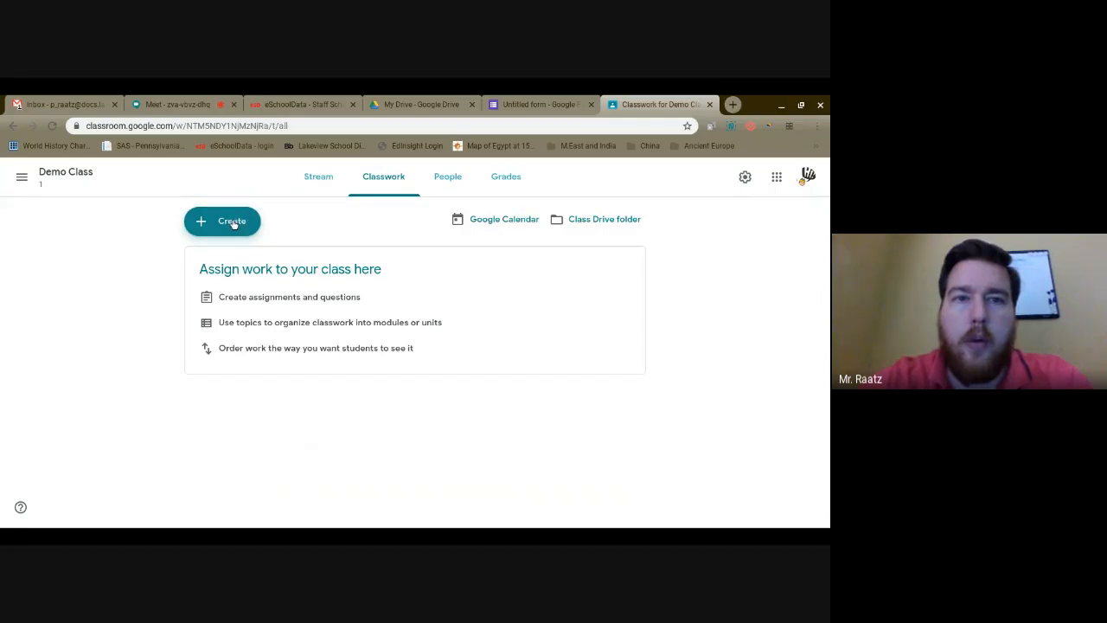
pyautogui.click(235, 221)
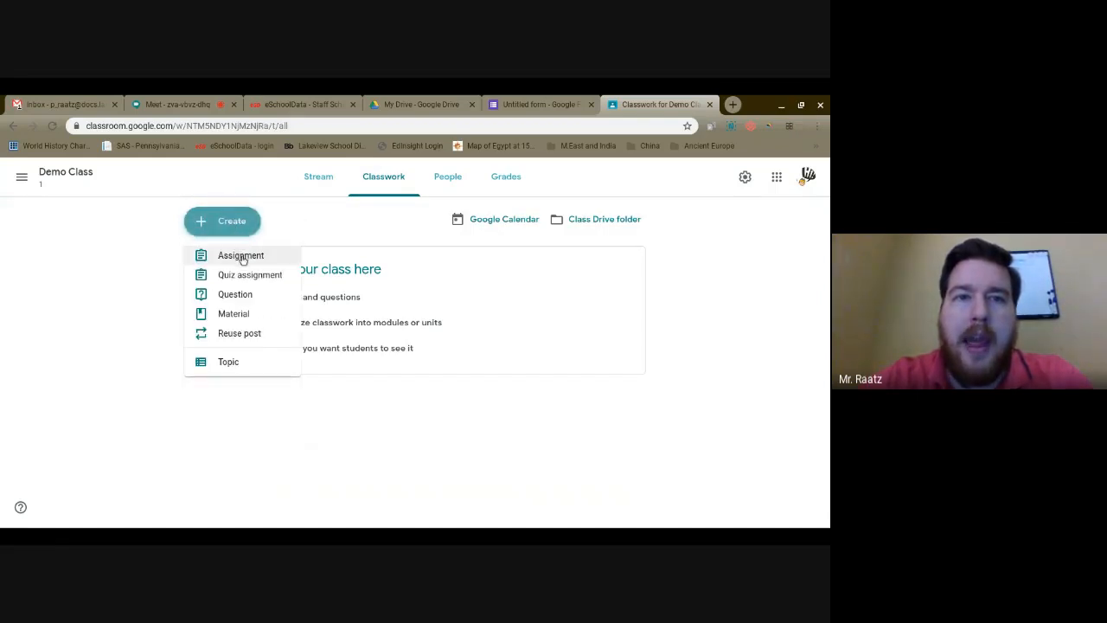
pyautogui.click(242, 258)
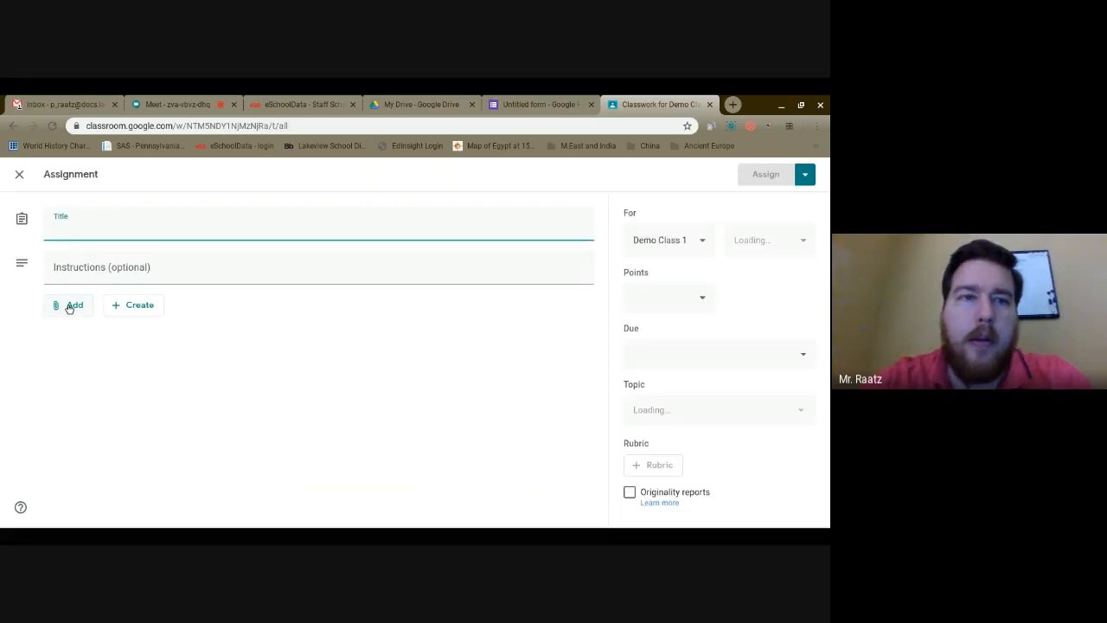
pyautogui.click(67, 309)
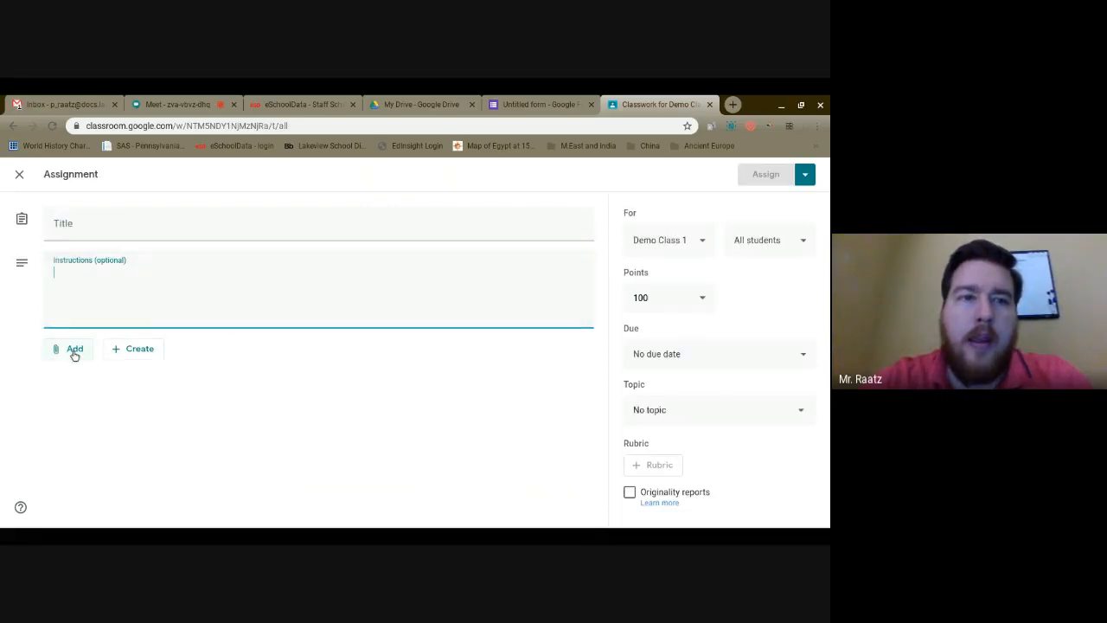
pyautogui.click(74, 351)
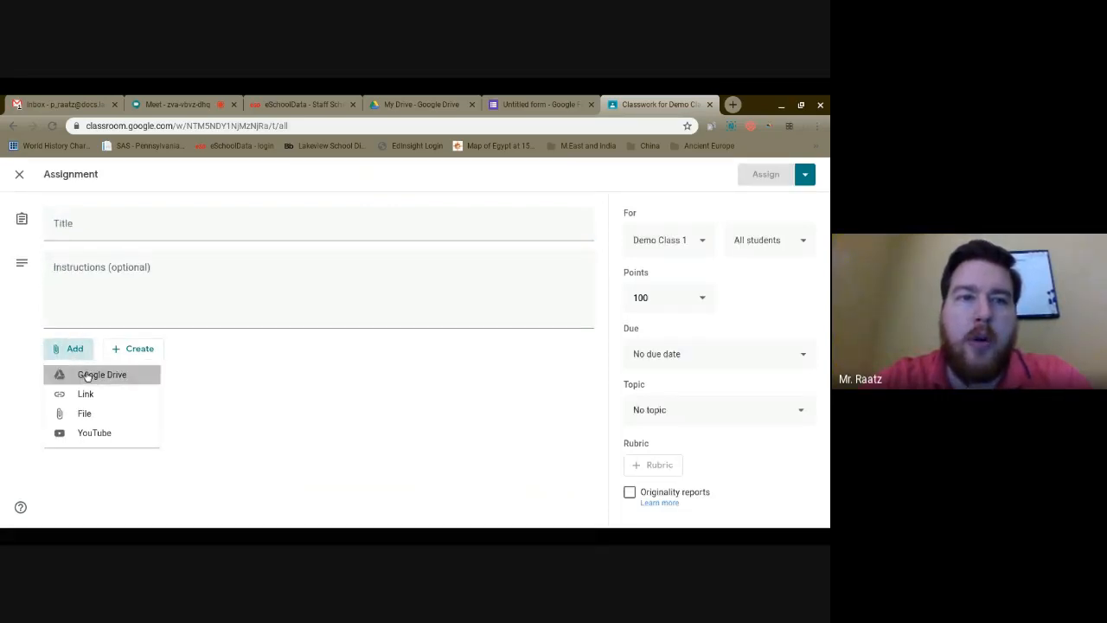
pyautogui.click(87, 375)
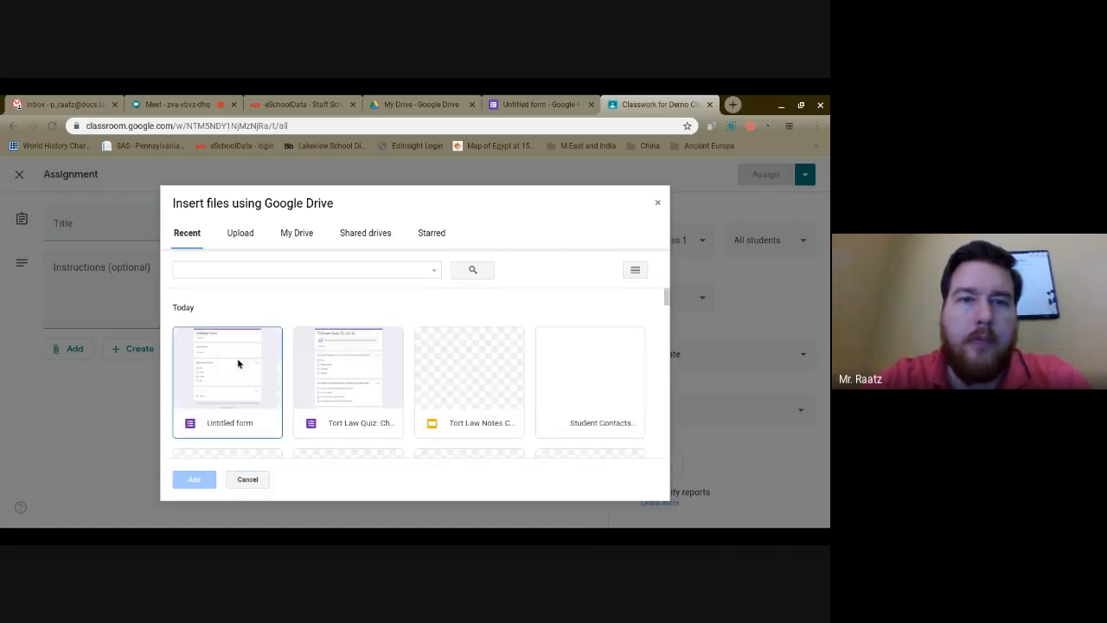
# Attach the Untitled form from the Drive picker to the assignment
pyautogui.click(238, 363)
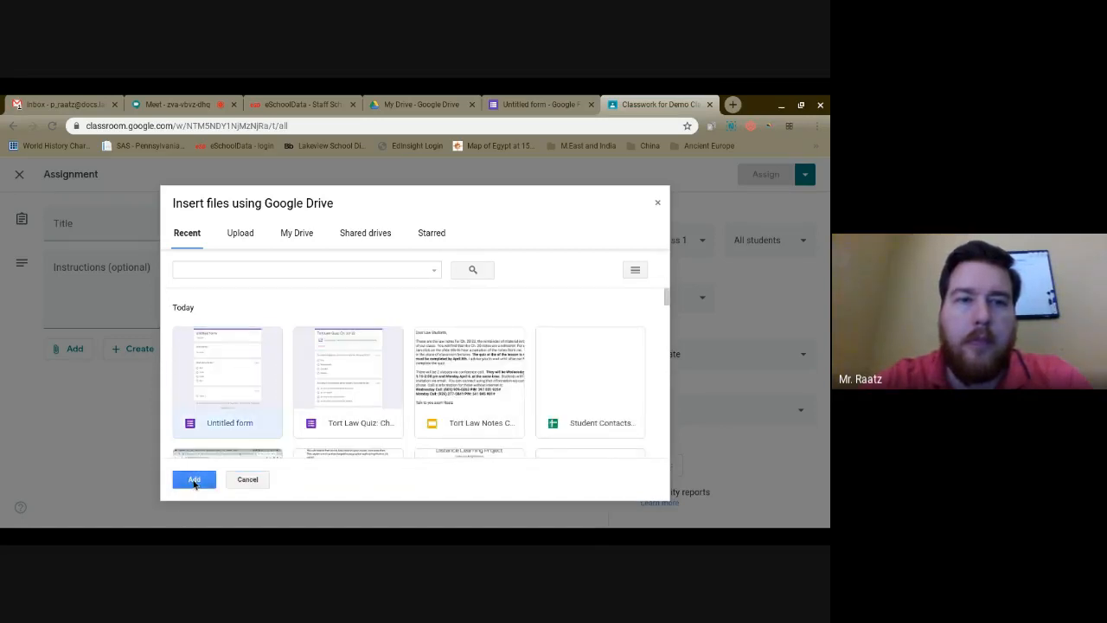
pyautogui.click(195, 480)
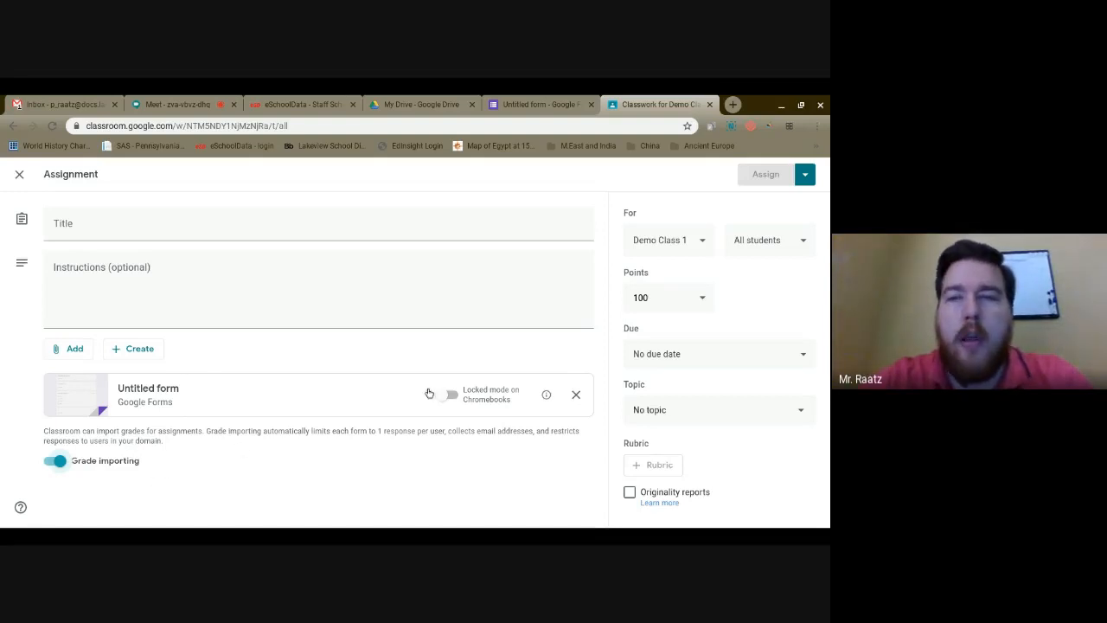
# Make the assignment worth 4 points for Demo Class 1 only, then return to the Meet presentation
pyautogui.click(661, 297)
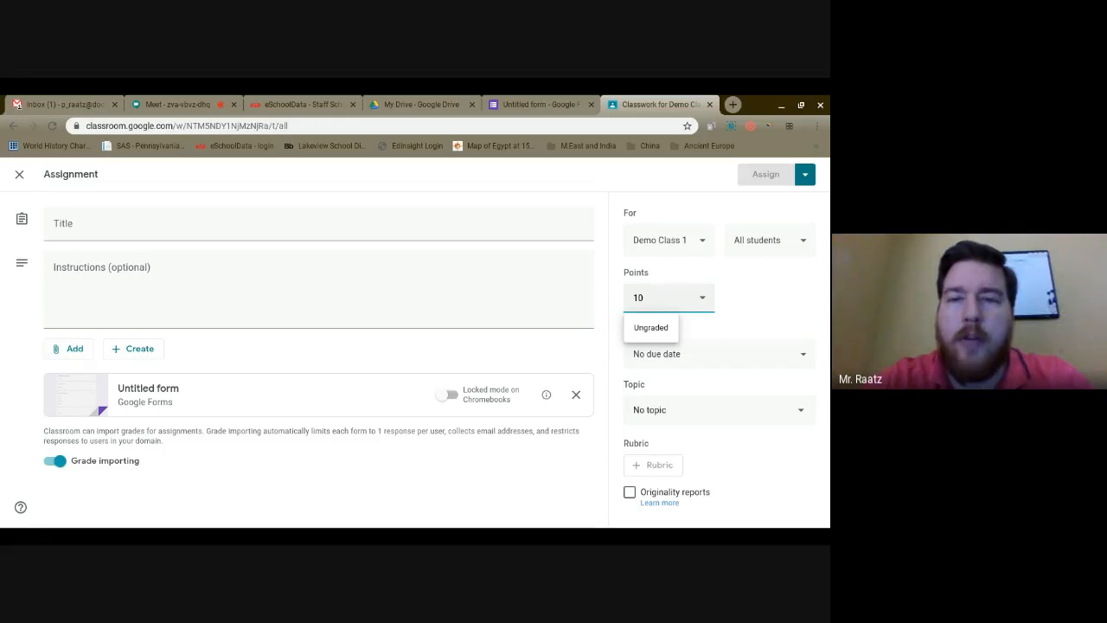
pyautogui.click(765, 285)
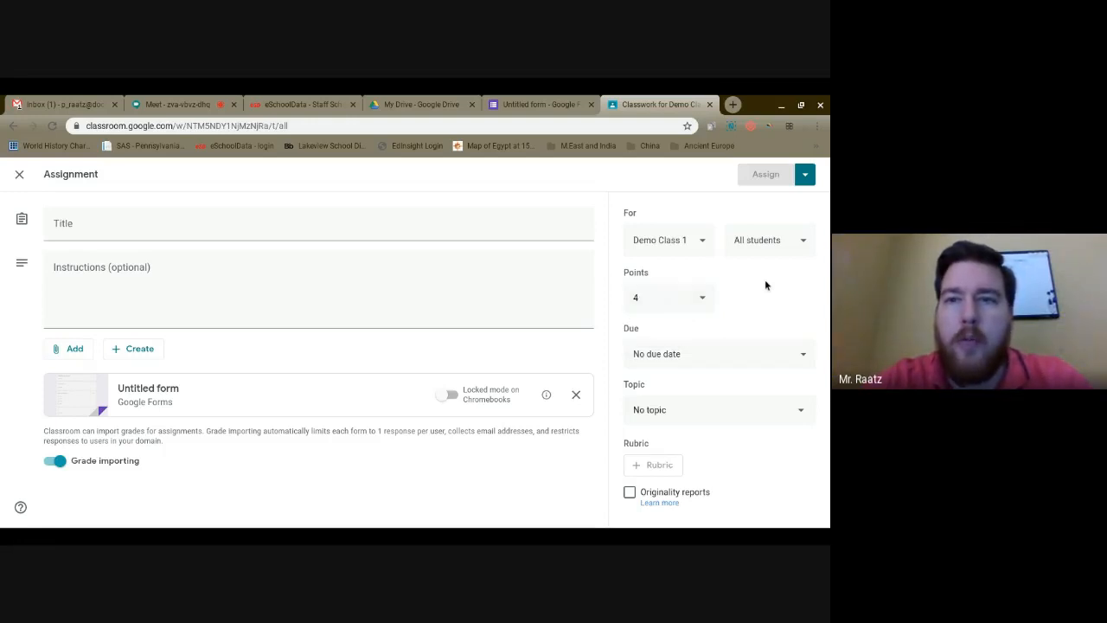
pyautogui.click(685, 244)
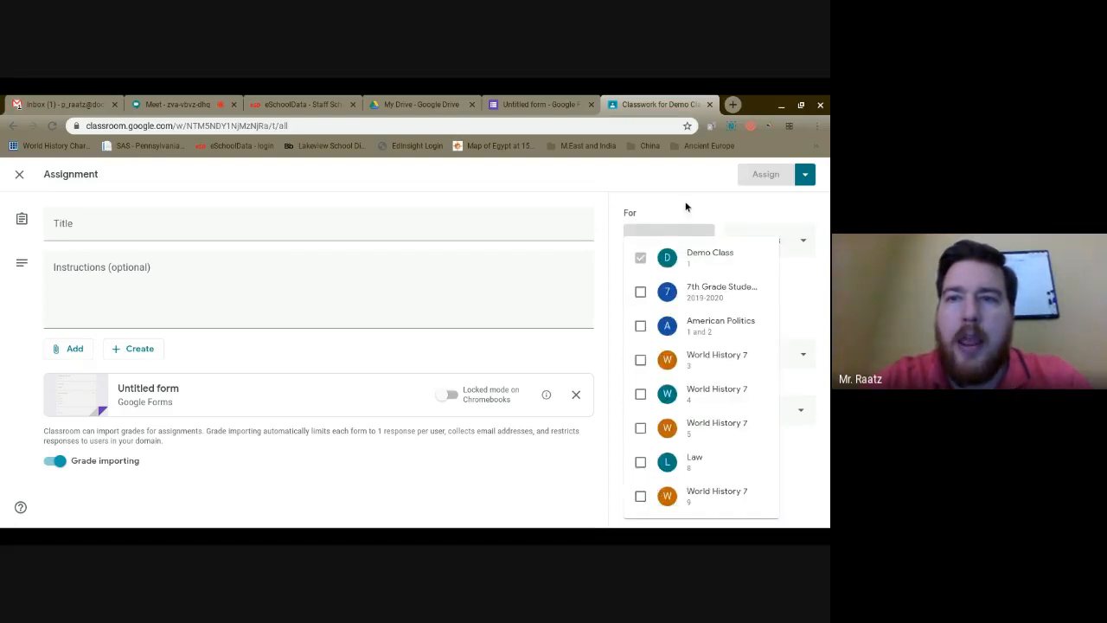
pyautogui.click(686, 207)
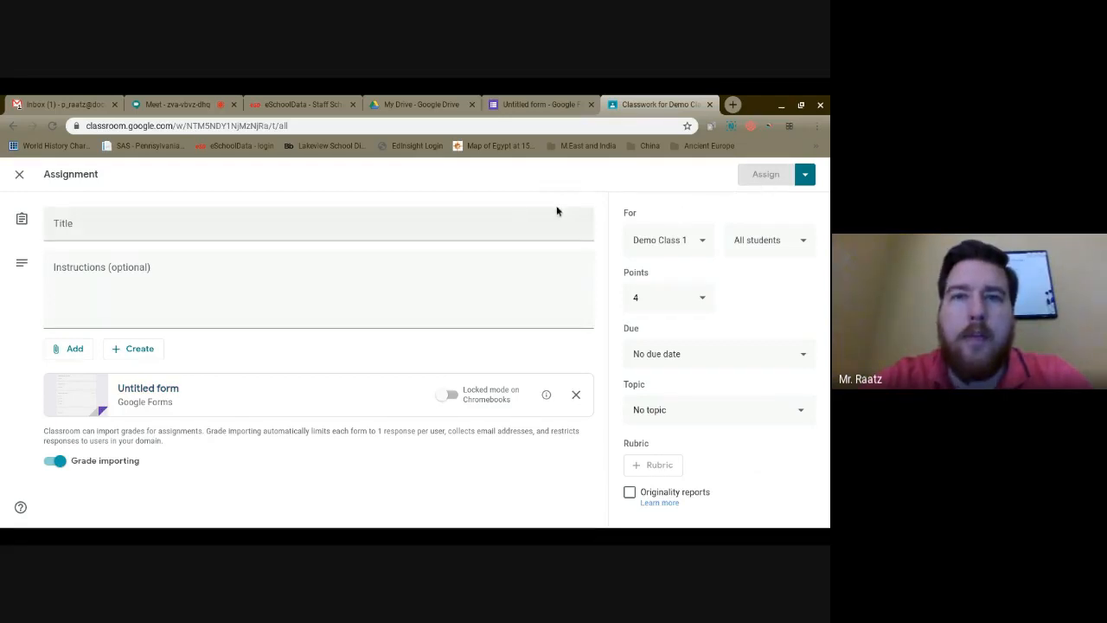
pyautogui.click(177, 104)
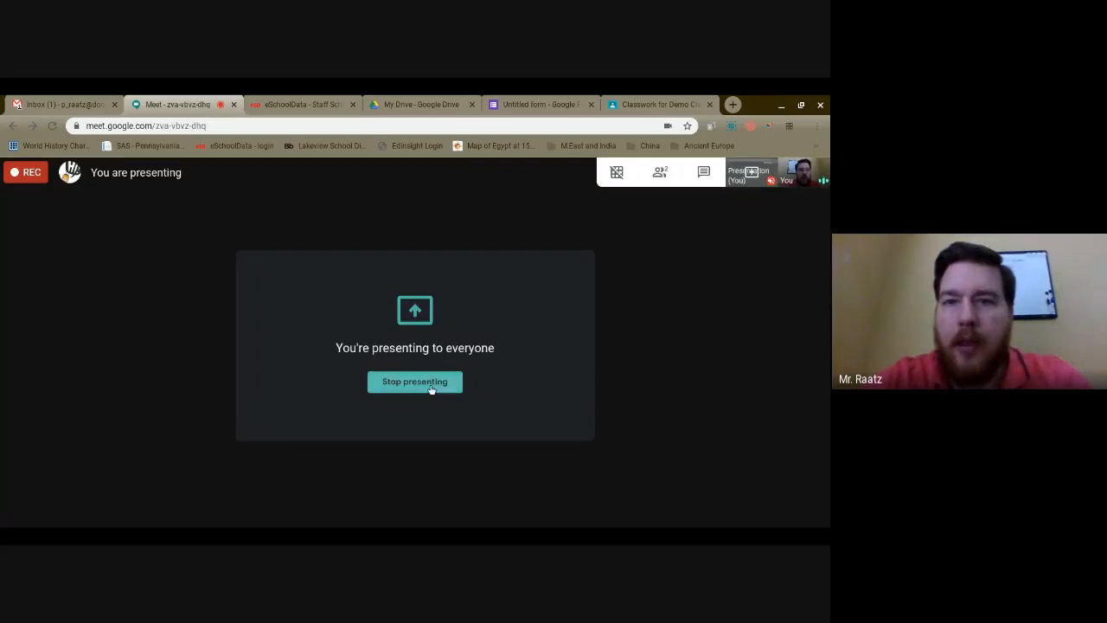